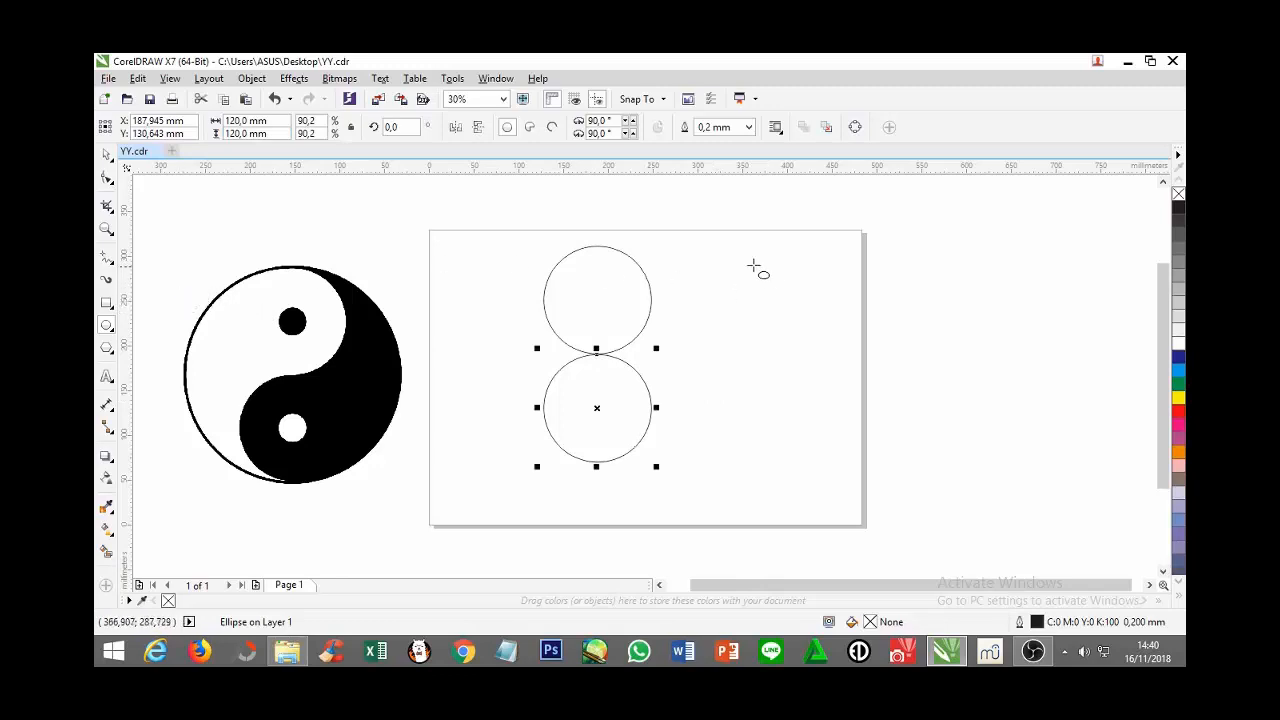
Step: Draw a 242 × 242 mm circle and centre it on the point where the two smaller circles touch
{"action": "left_click_drag", "start_coordinate": [749, 263], "coordinate": [871, 460]}
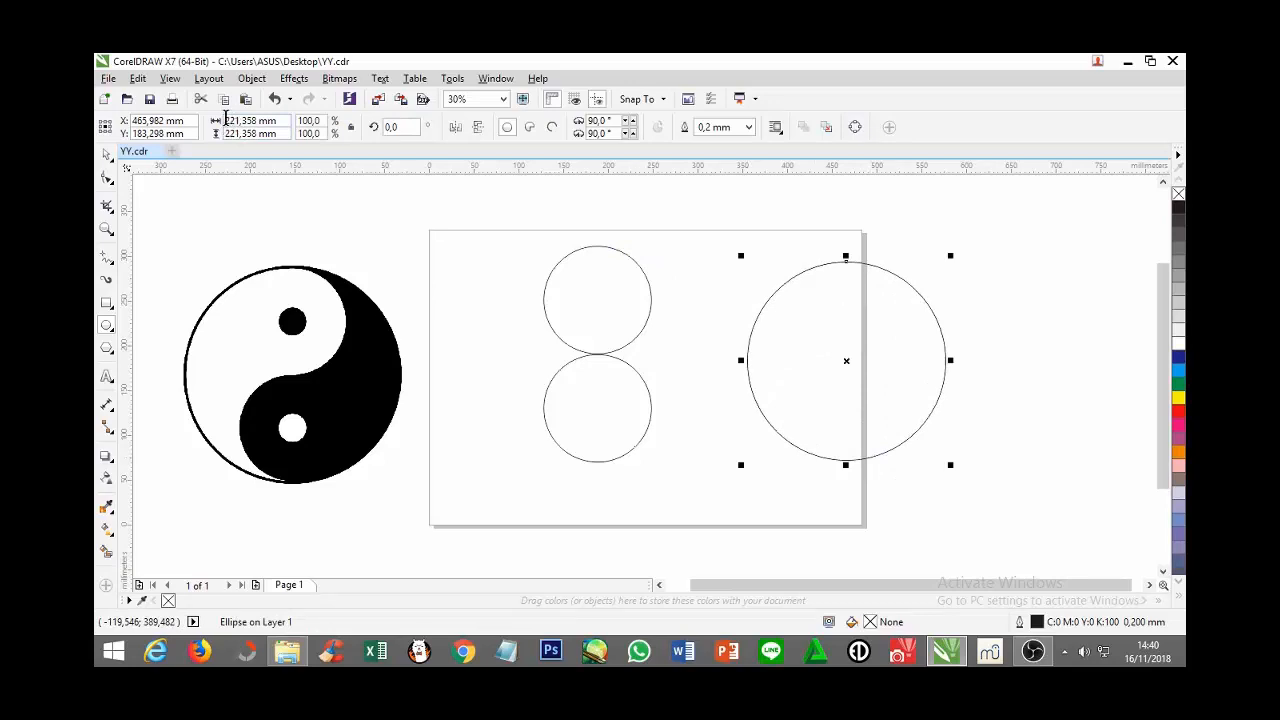
{"action": "left_click_drag", "start_coordinate": [225, 119], "coordinate": [245, 117]}
{"action": "type", "text": "24"}
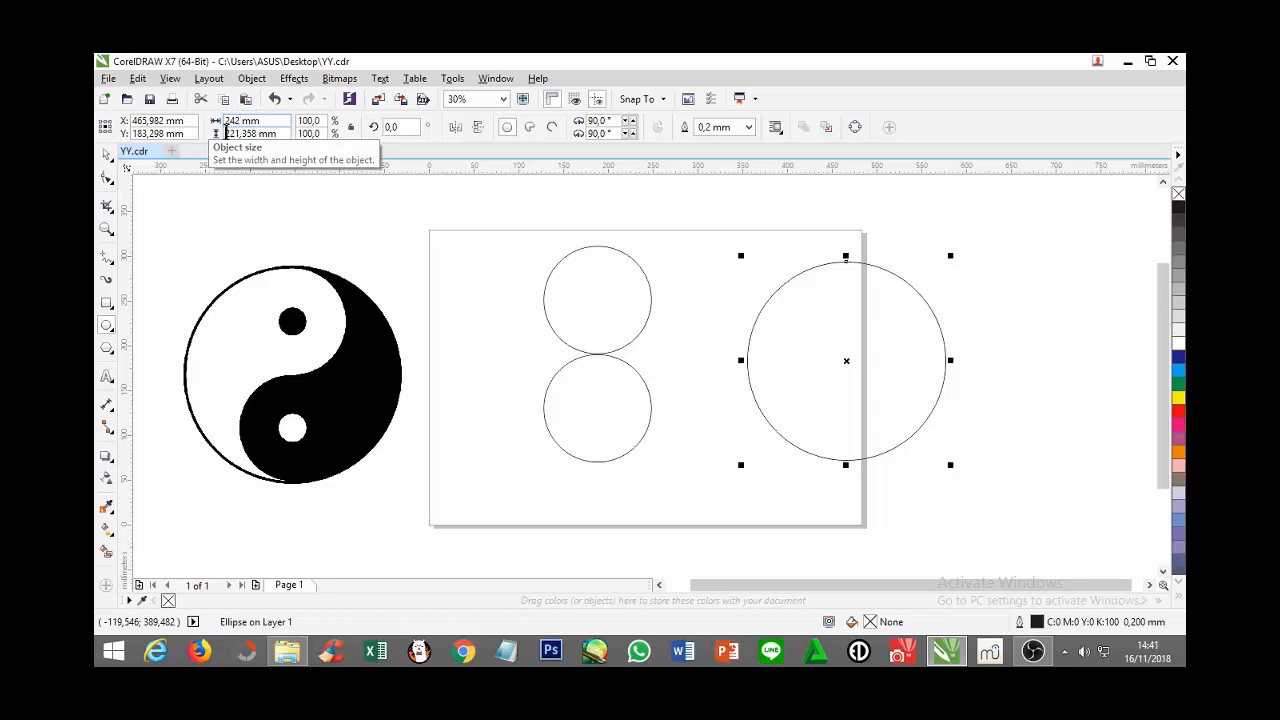
{"action": "left_click_drag", "start_coordinate": [226, 131], "coordinate": [254, 133]}
{"action": "type", "text": "242"}
{"action": "key", "text": "Return"}
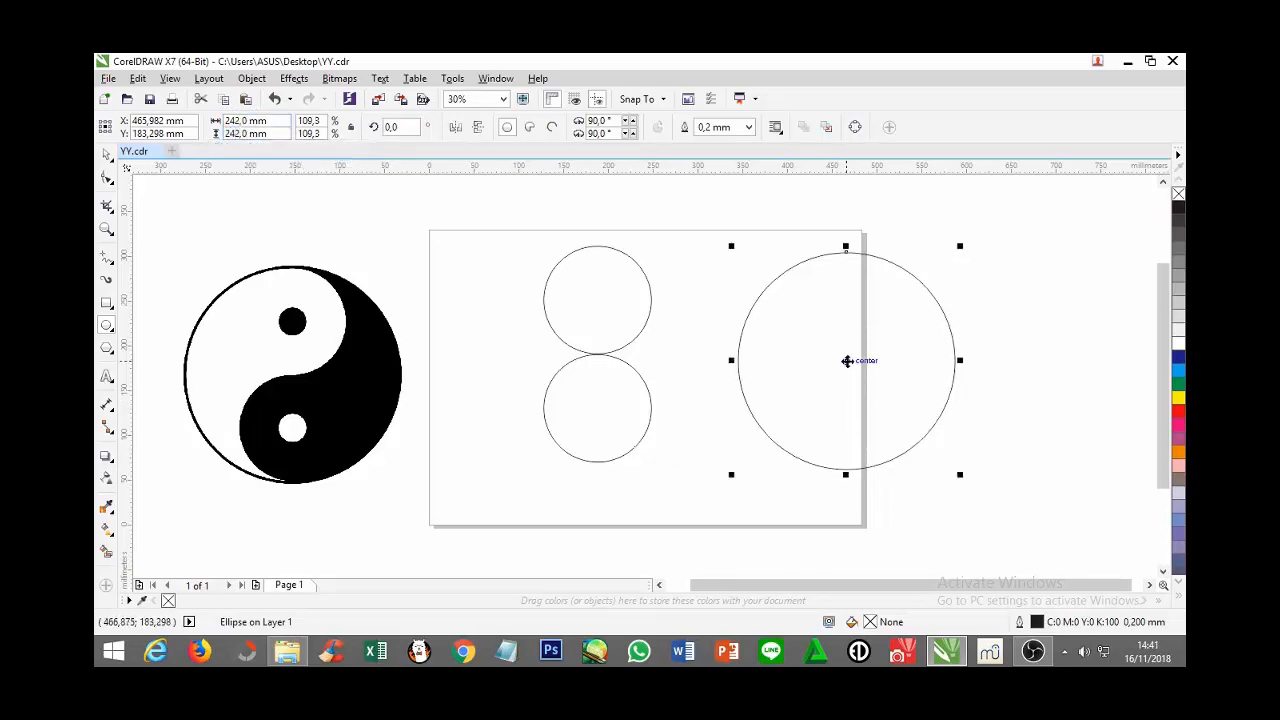
{"action": "left_click_drag", "start_coordinate": [847, 360], "coordinate": [596, 353]}
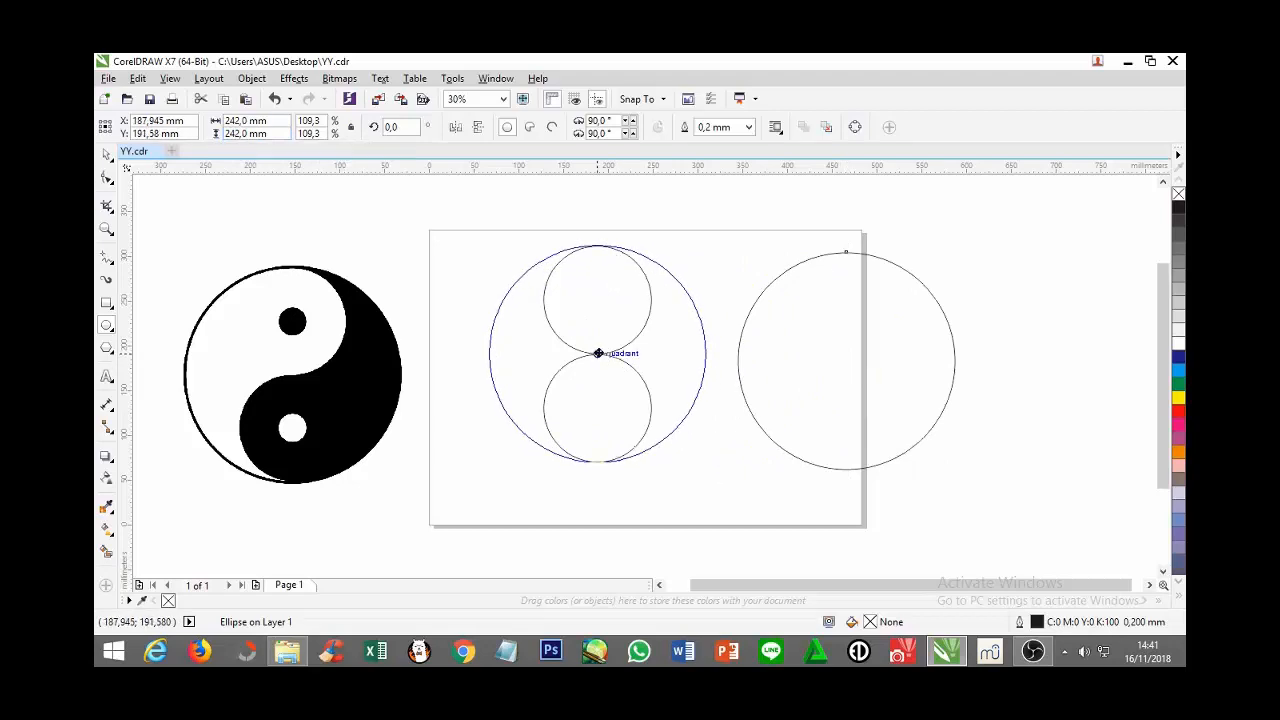
{"action": "left_click_drag", "start_coordinate": [598, 353], "coordinate": [597, 353]}
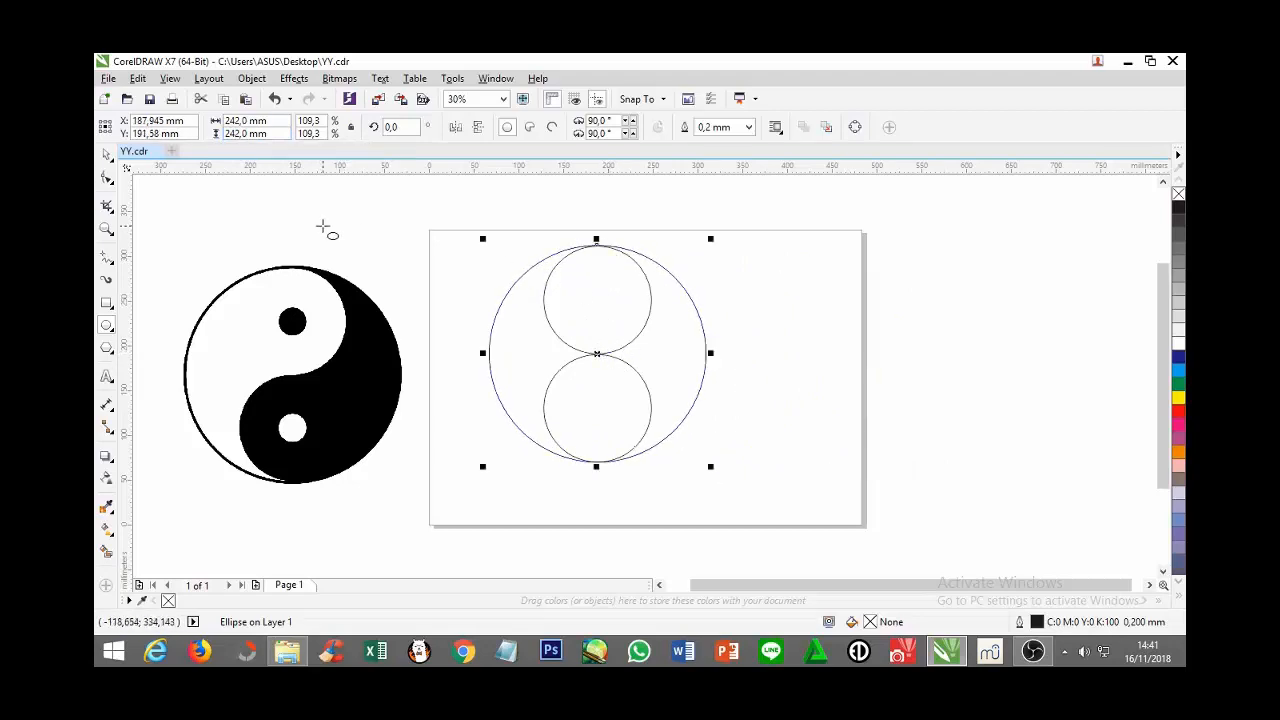
Step: Combine the large circle and the two smaller circles into a single curve object
{"action": "left_click", "coordinate": [107, 155]}
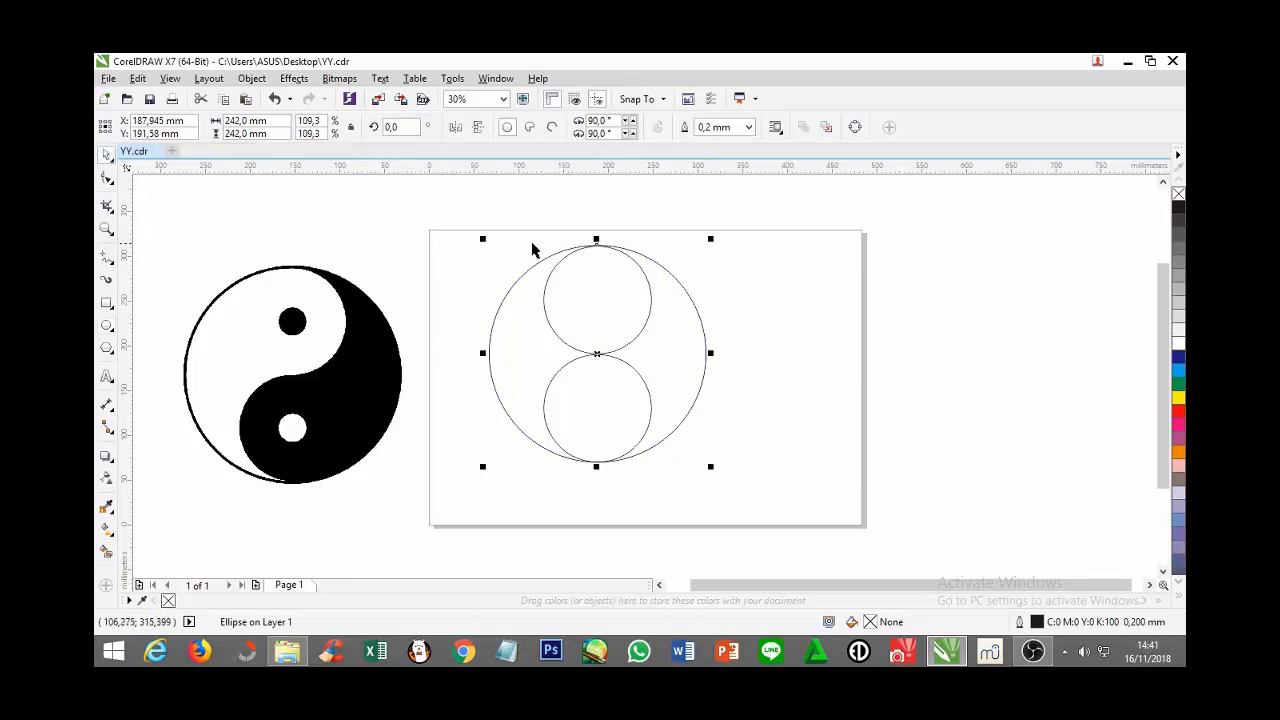
{"action": "left_click_drag", "start_coordinate": [458, 207], "coordinate": [758, 490]}
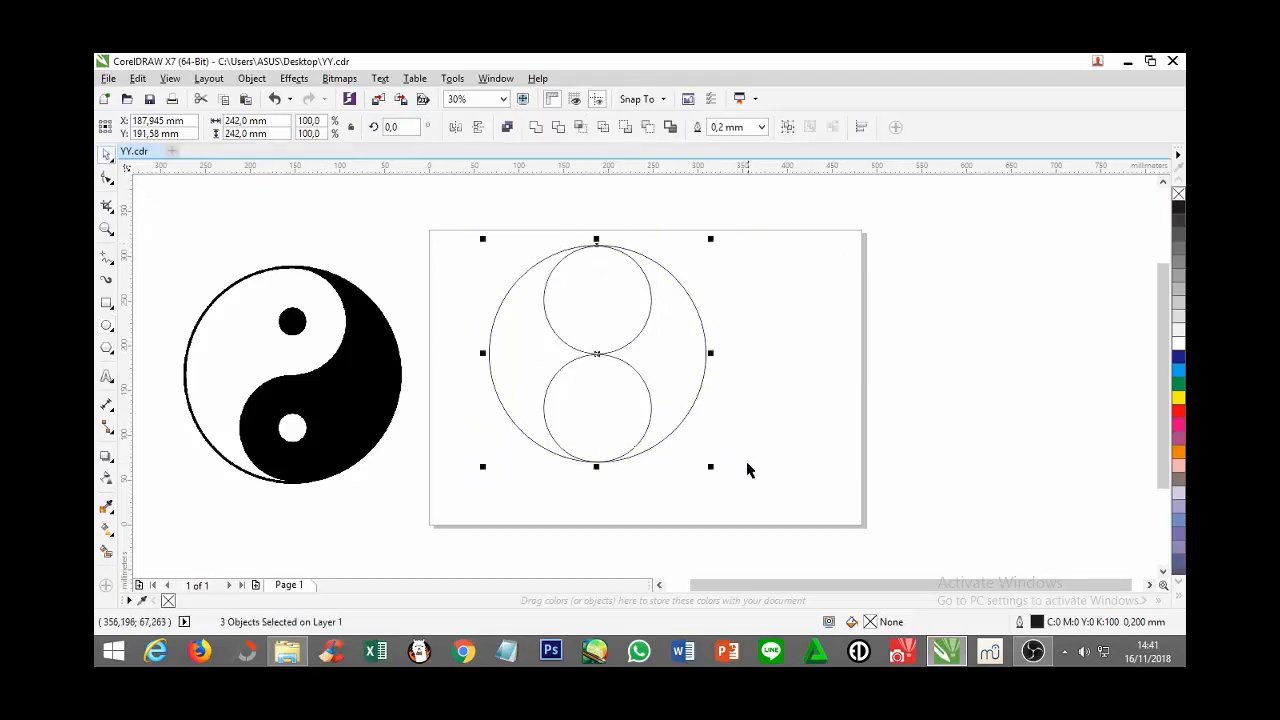
{"action": "left_click", "coordinate": [509, 129]}
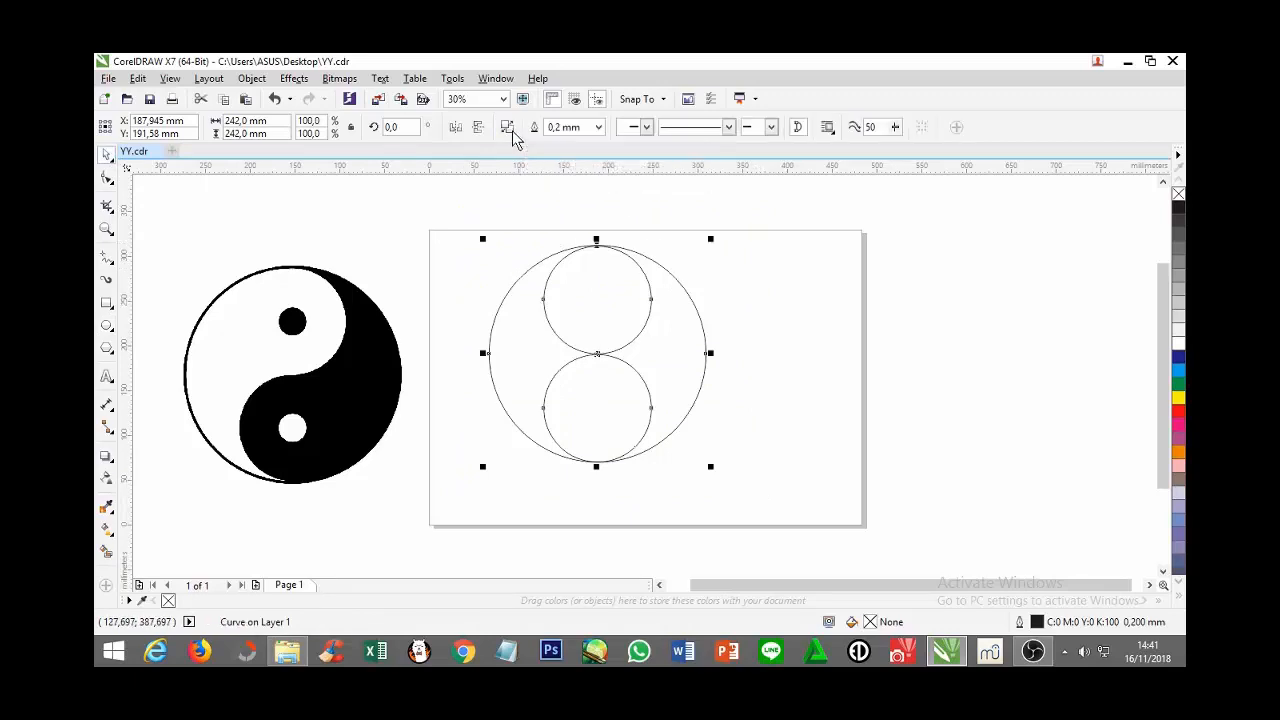
Step: With the Shape tool, break the upper small circle apart at its left node and delete its left half
{"action": "left_click", "coordinate": [112, 182]}
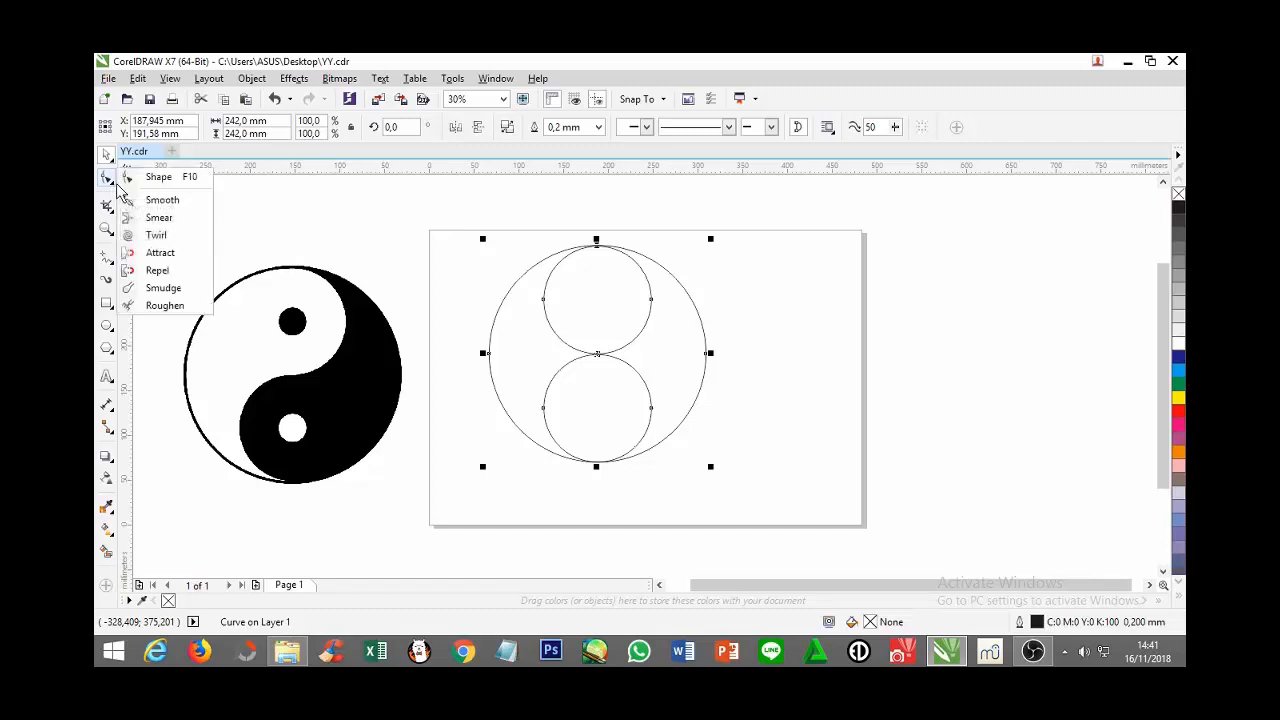
{"action": "left_click", "coordinate": [166, 182]}
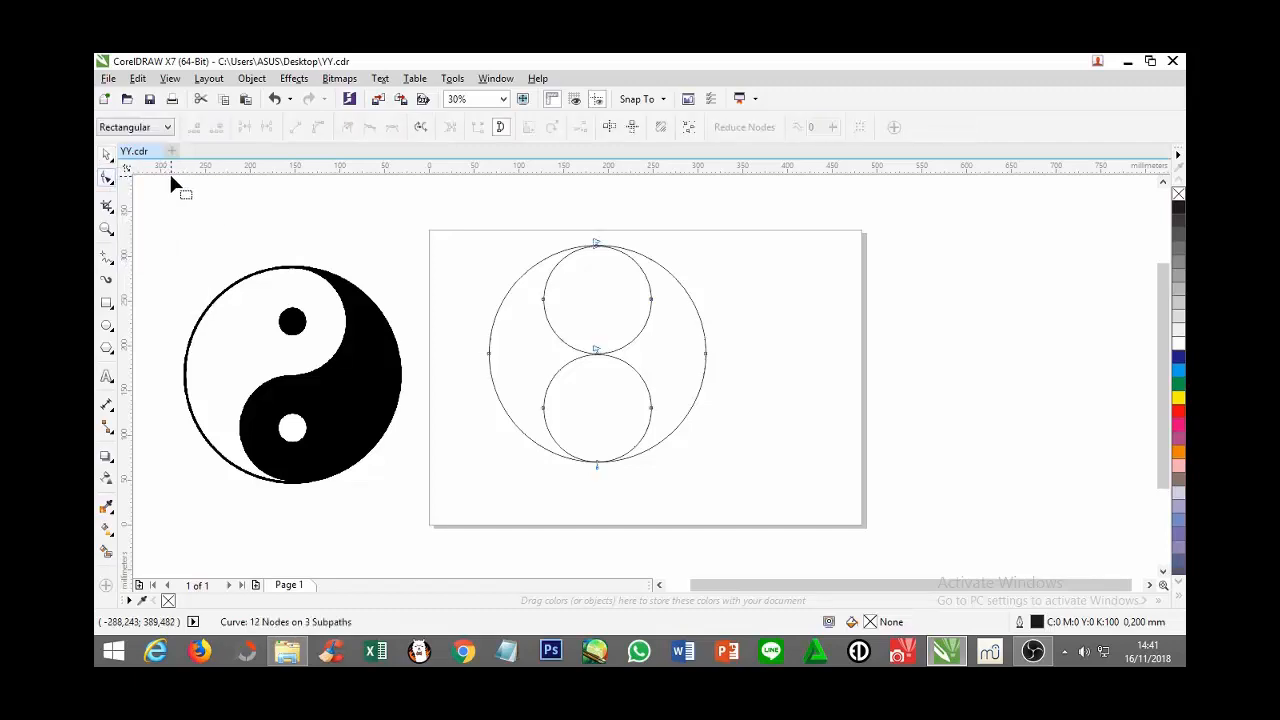
{"action": "left_click", "coordinate": [542, 300]}
{"action": "right_click", "coordinate": [543, 300]}
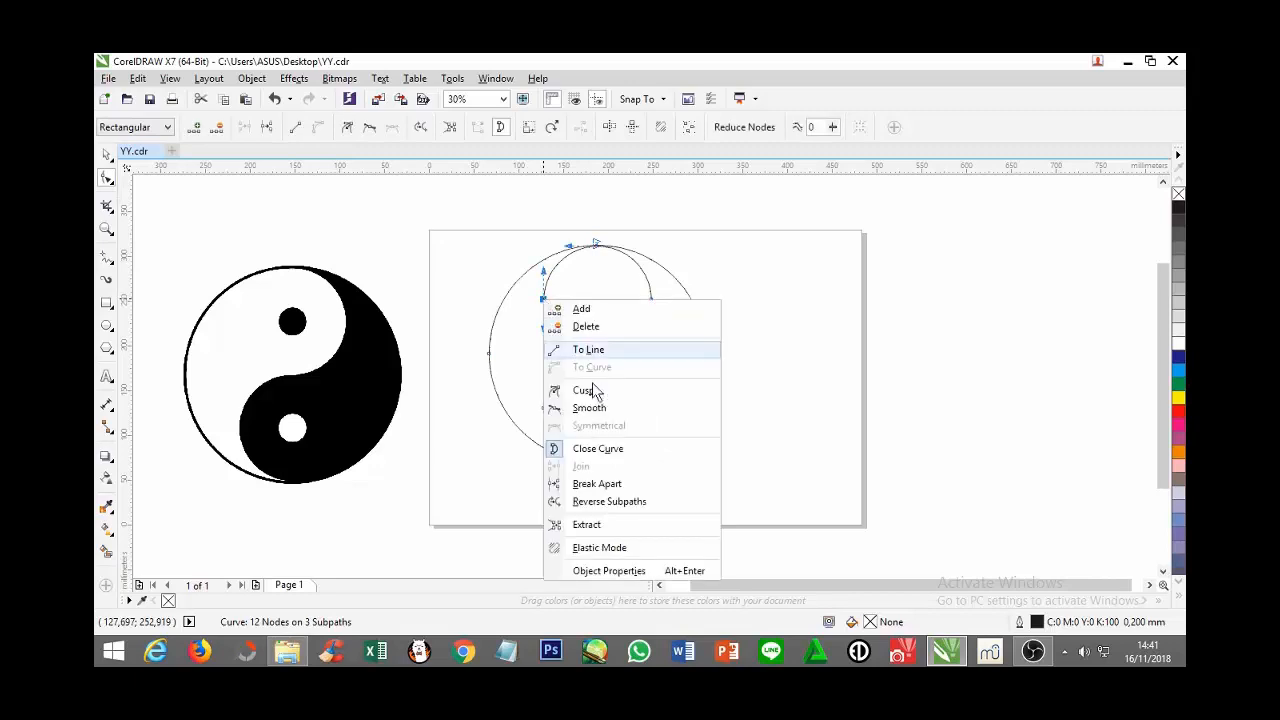
{"action": "left_click", "coordinate": [620, 484]}
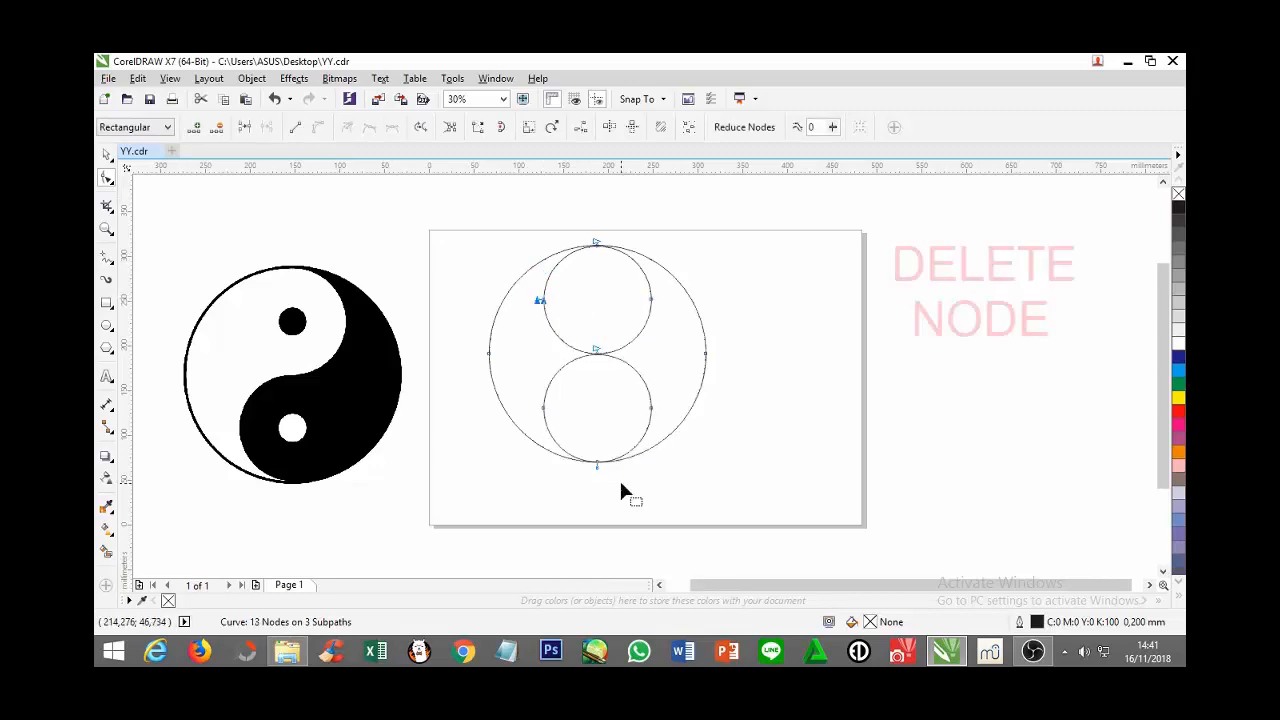
{"action": "key", "text": "Delete"}
Step: Break the lower small circle apart at its right node and delete its right half
{"action": "left_click", "coordinate": [652, 408]}
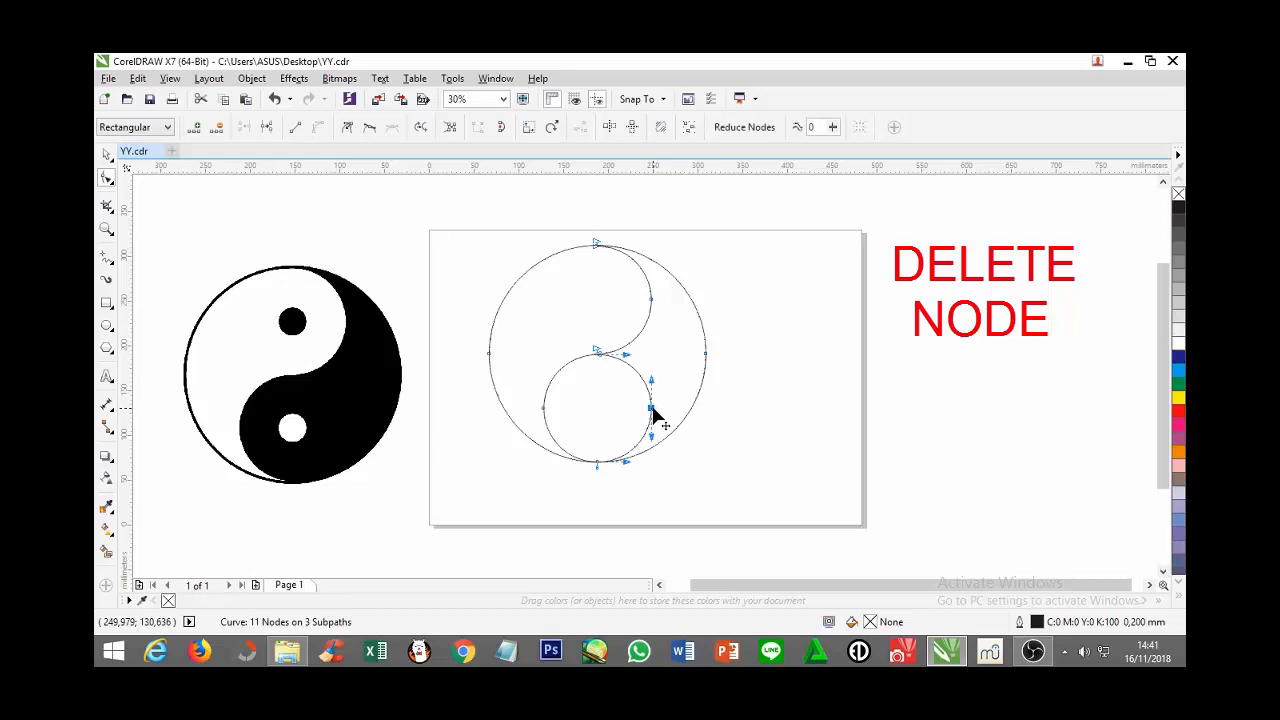
{"action": "right_click", "coordinate": [652, 408]}
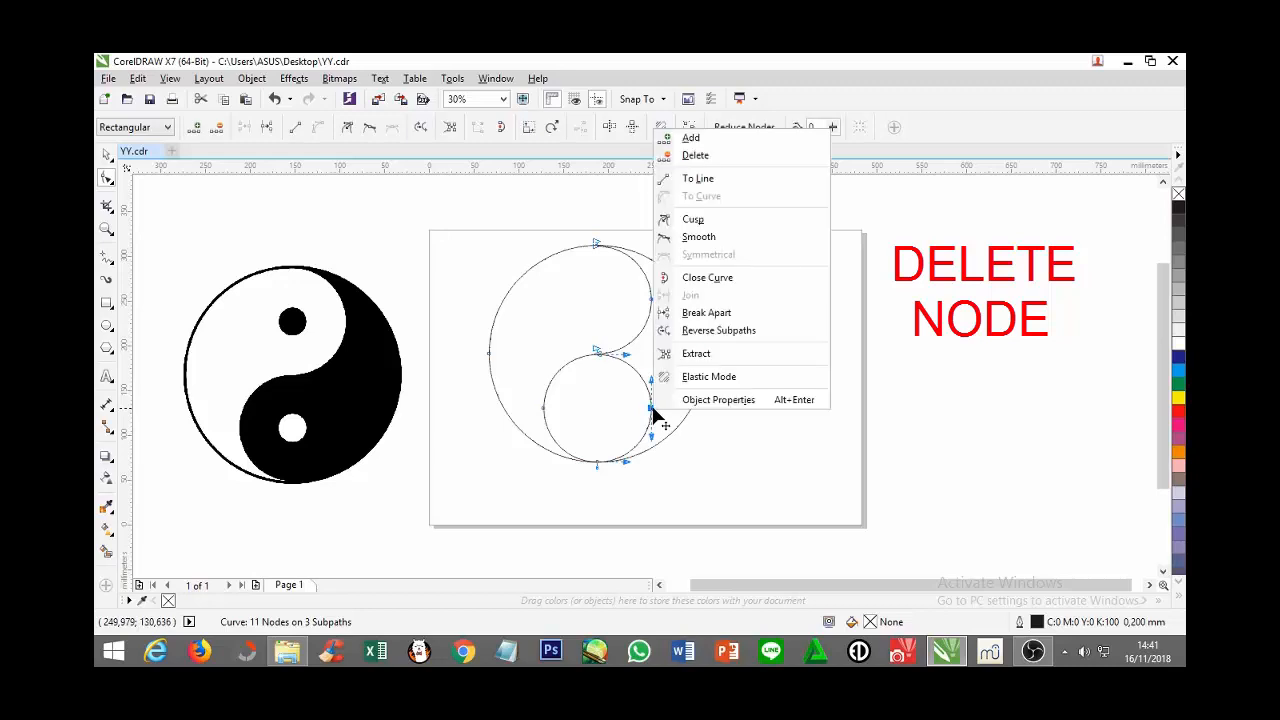
{"action": "left_click", "coordinate": [744, 313]}
{"action": "key", "text": "Delete"}
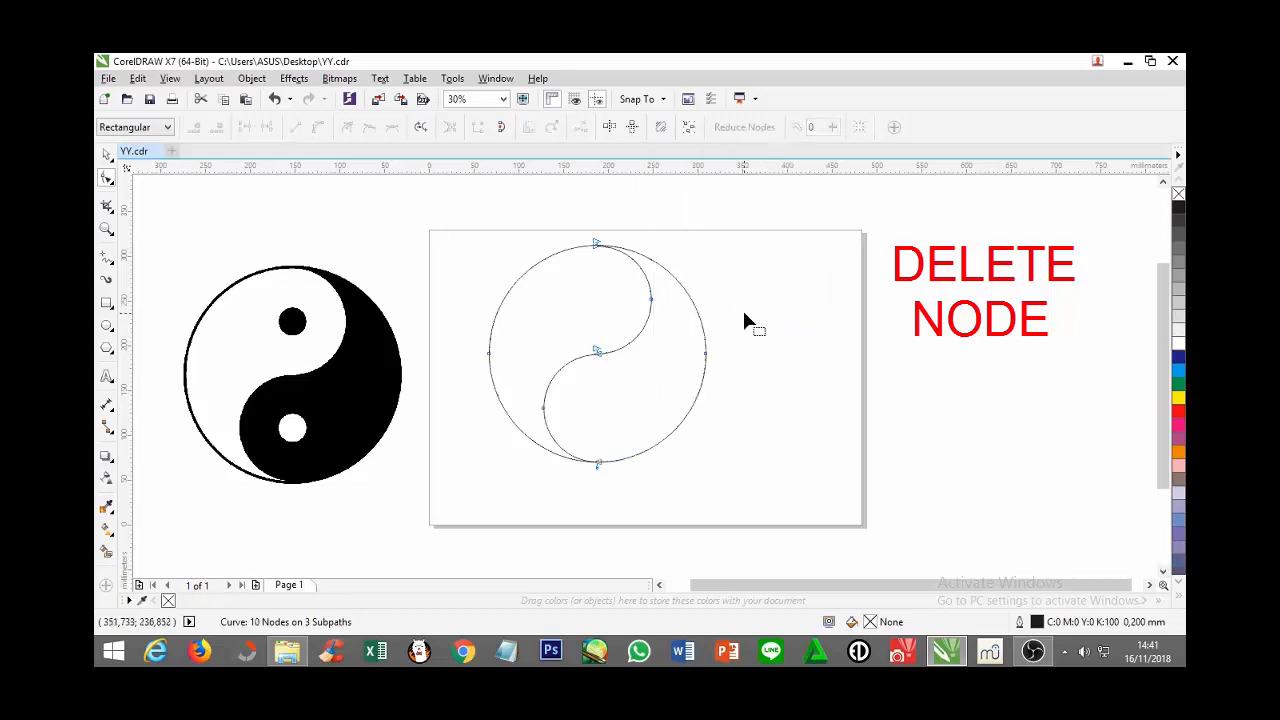
Step: Break the large outer circle apart at its right node and delete its right half
{"action": "left_click", "coordinate": [707, 358]}
{"action": "right_click", "coordinate": [708, 360]}
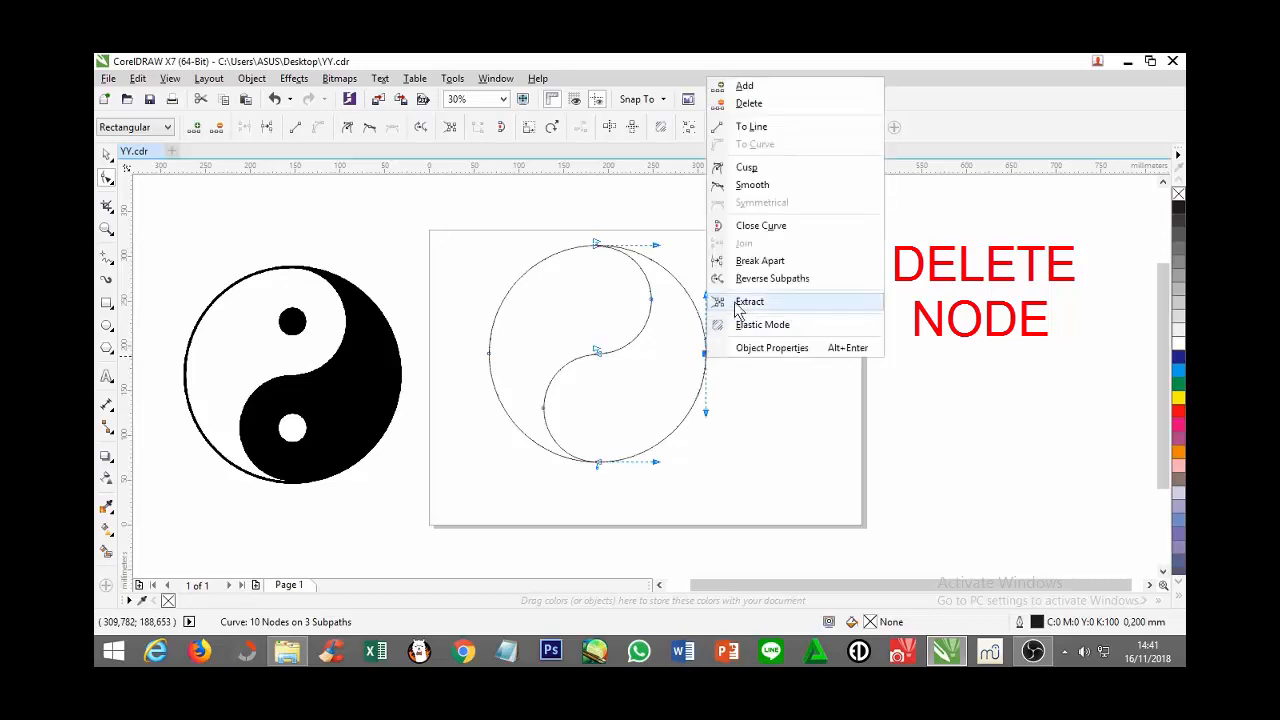
{"action": "left_click", "coordinate": [790, 266]}
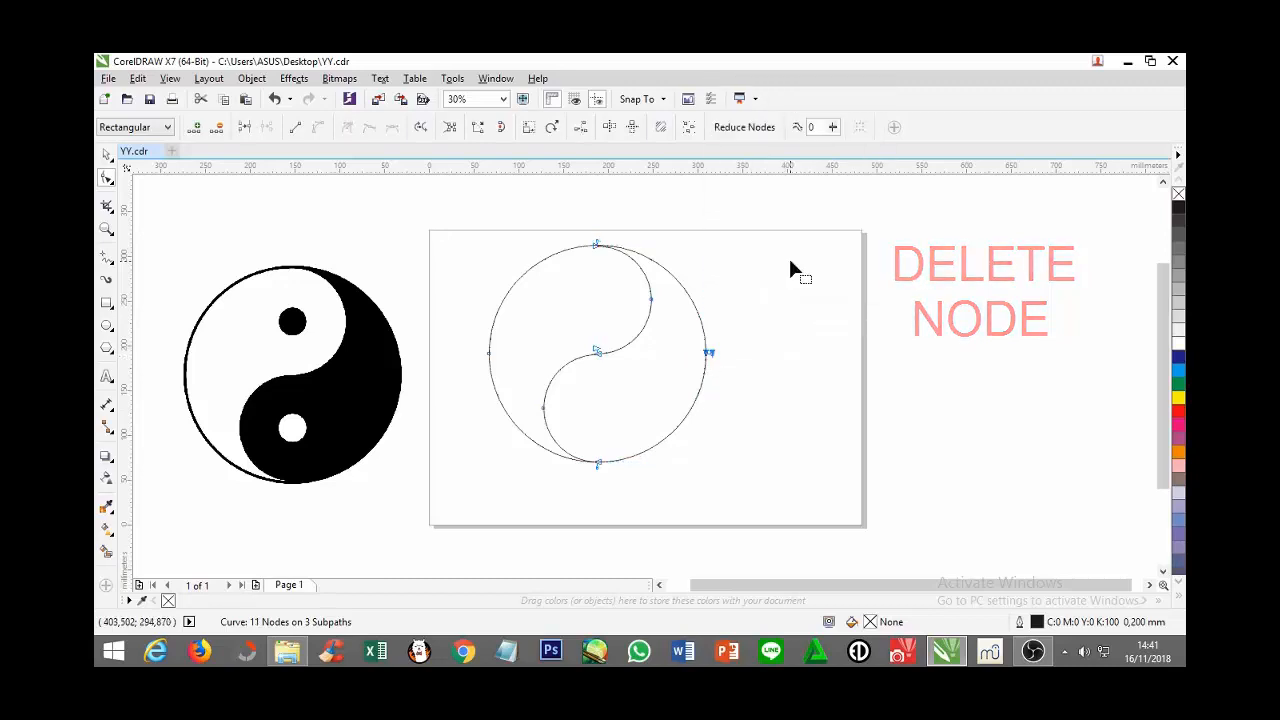
{"action": "key", "text": "Delete"}
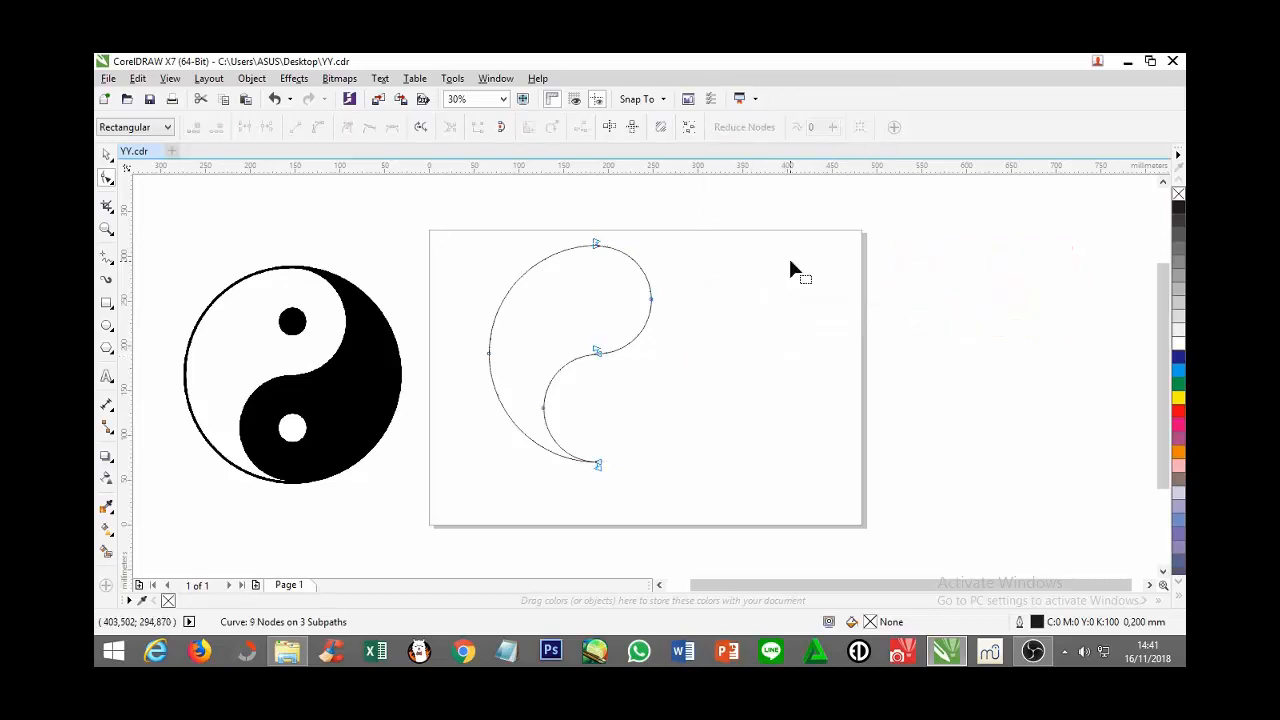
Step: Join the overlapping end nodes at the shape's top, centre and bottom tip into one closed curve
{"action": "left_click", "coordinate": [596, 244]}
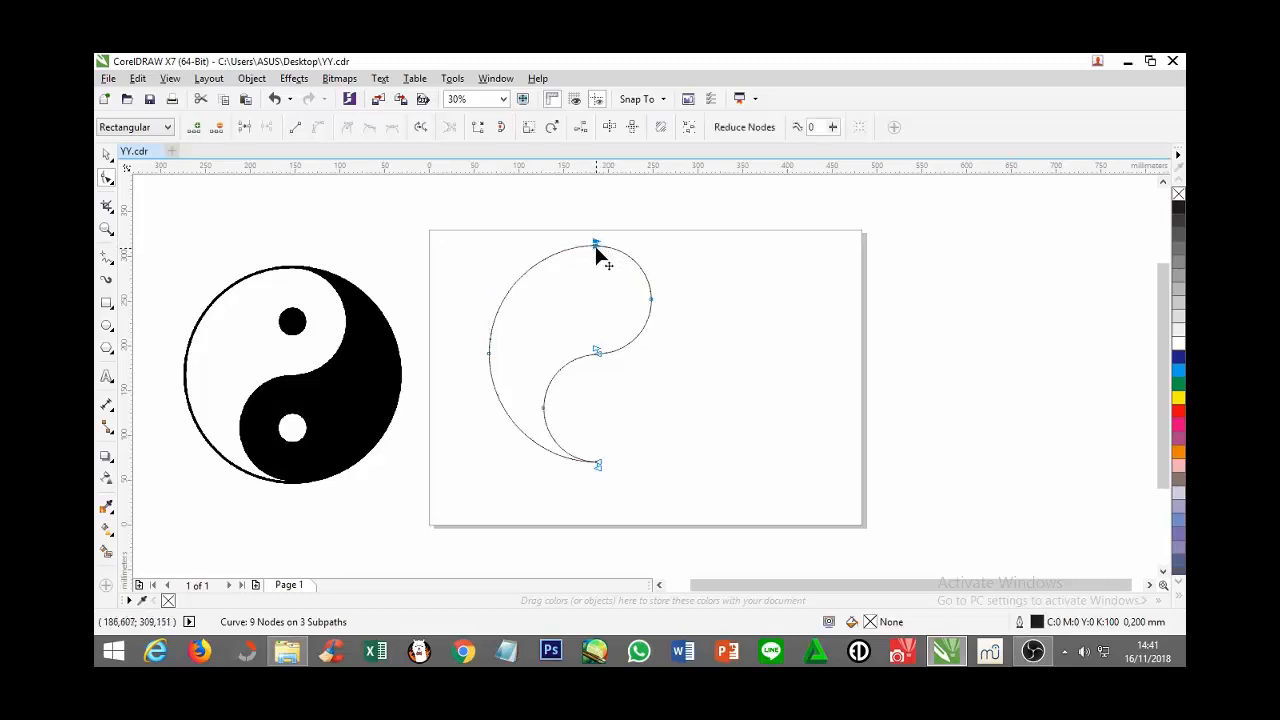
{"action": "right_click", "coordinate": [596, 250]}
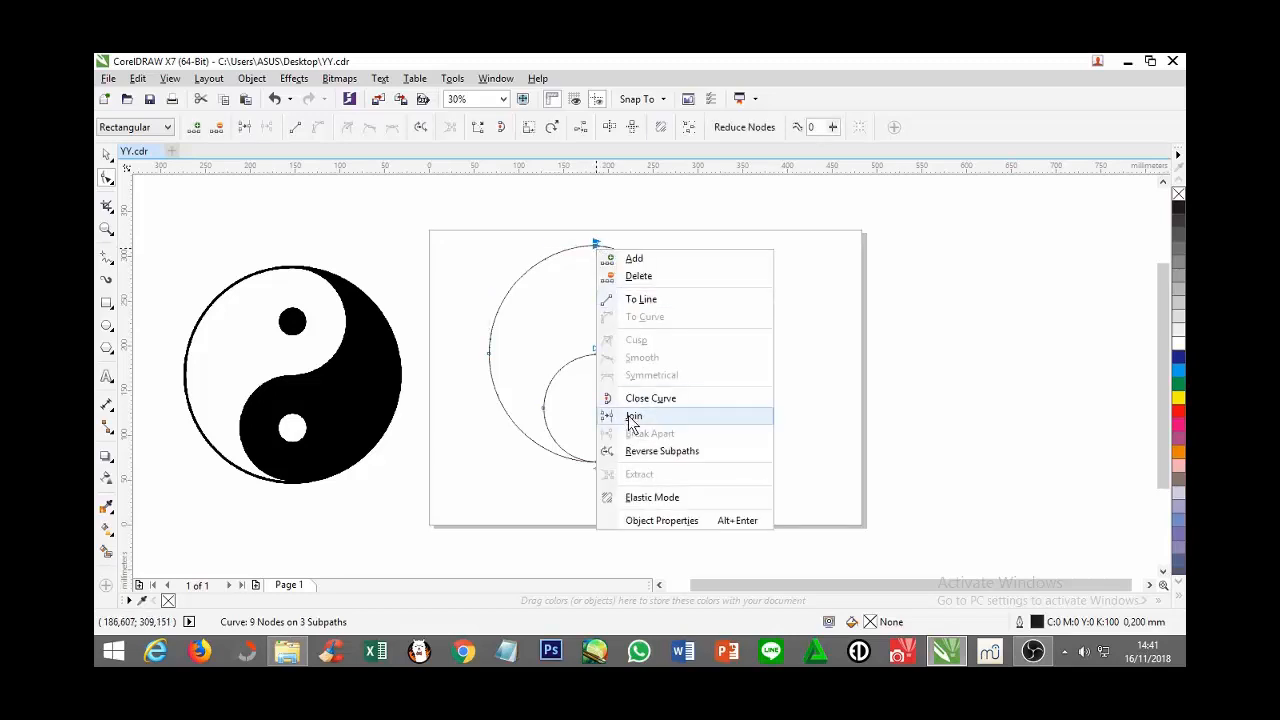
{"action": "left_click", "coordinate": [660, 420]}
{"action": "left_click", "coordinate": [597, 352]}
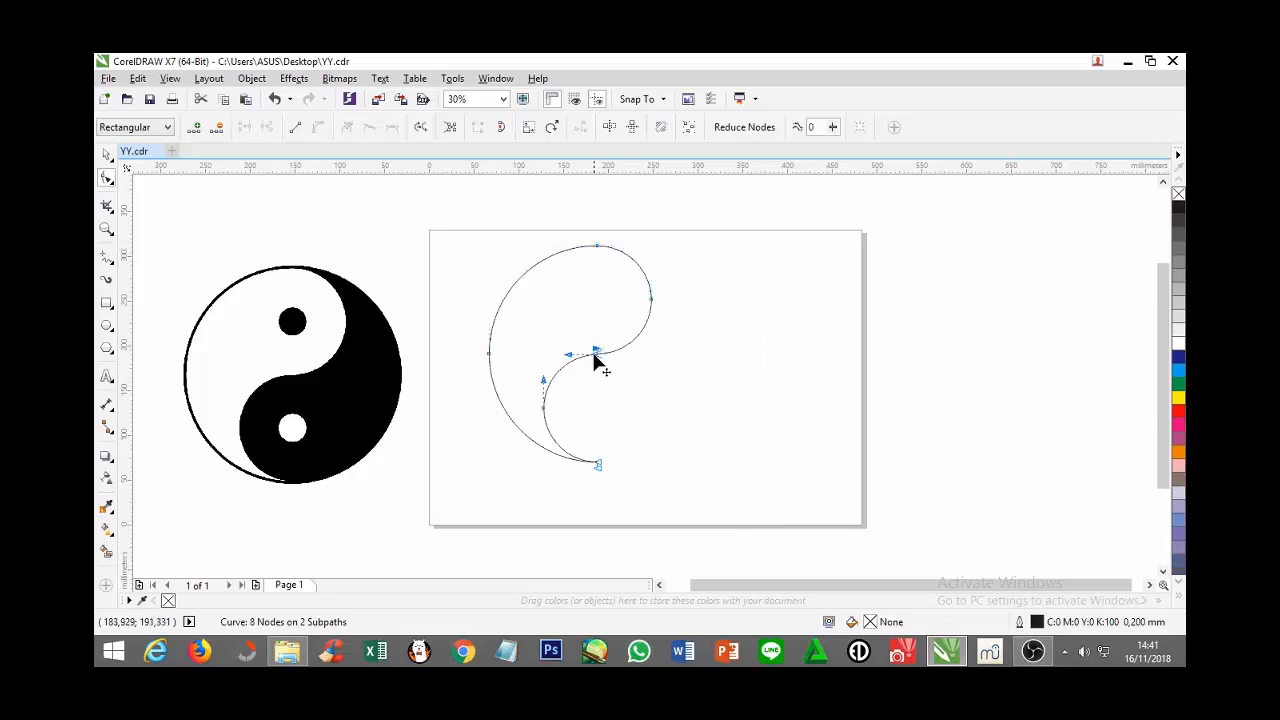
{"action": "right_click", "coordinate": [600, 360]}
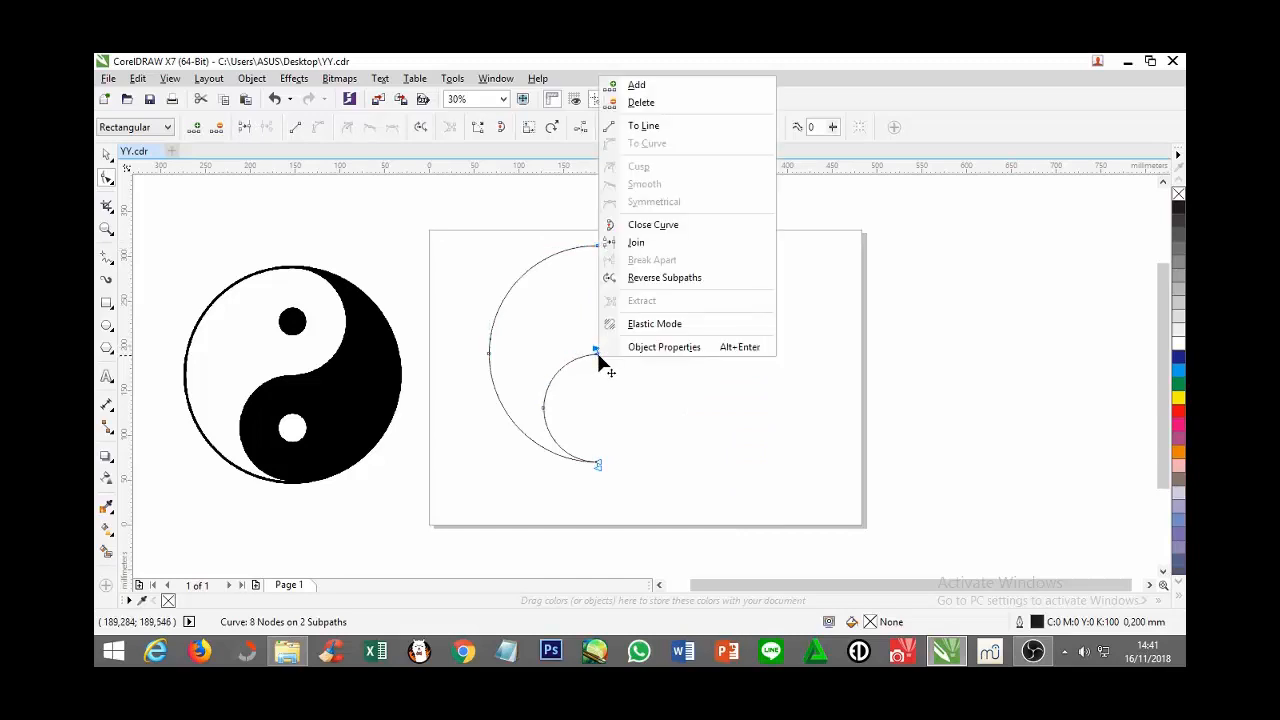
{"action": "left_click", "coordinate": [664, 244]}
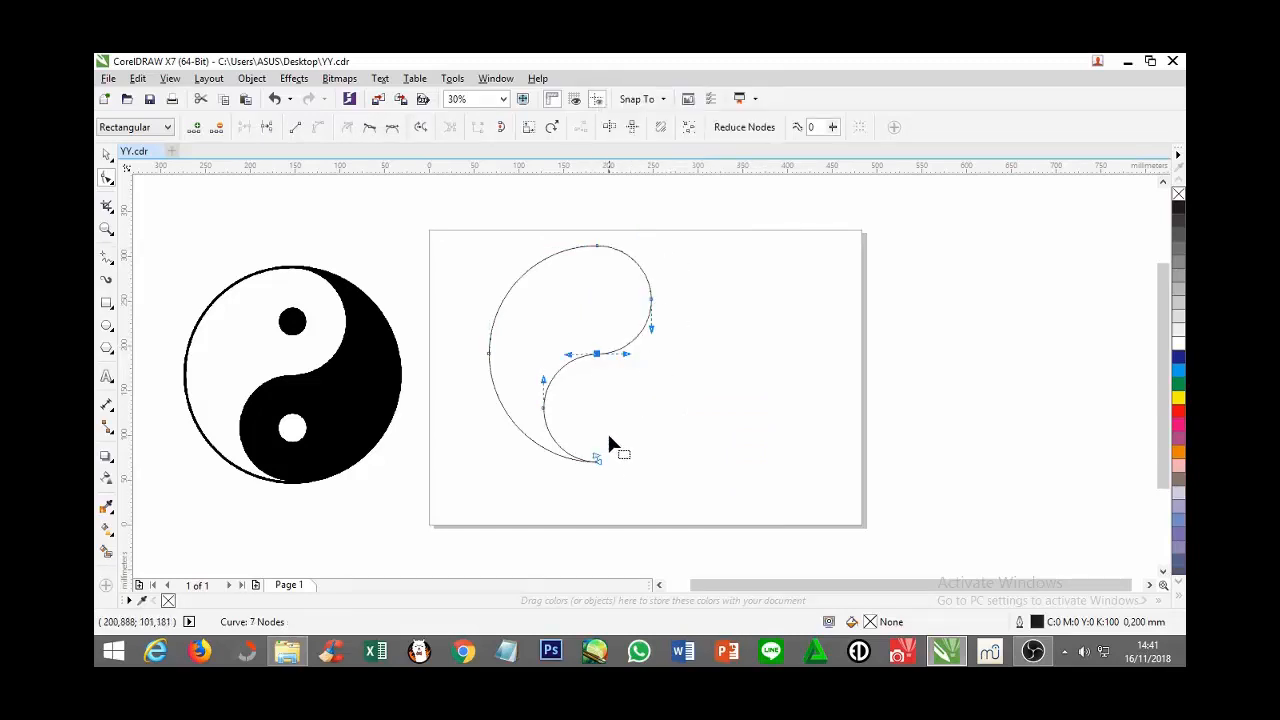
{"action": "left_click", "coordinate": [597, 460]}
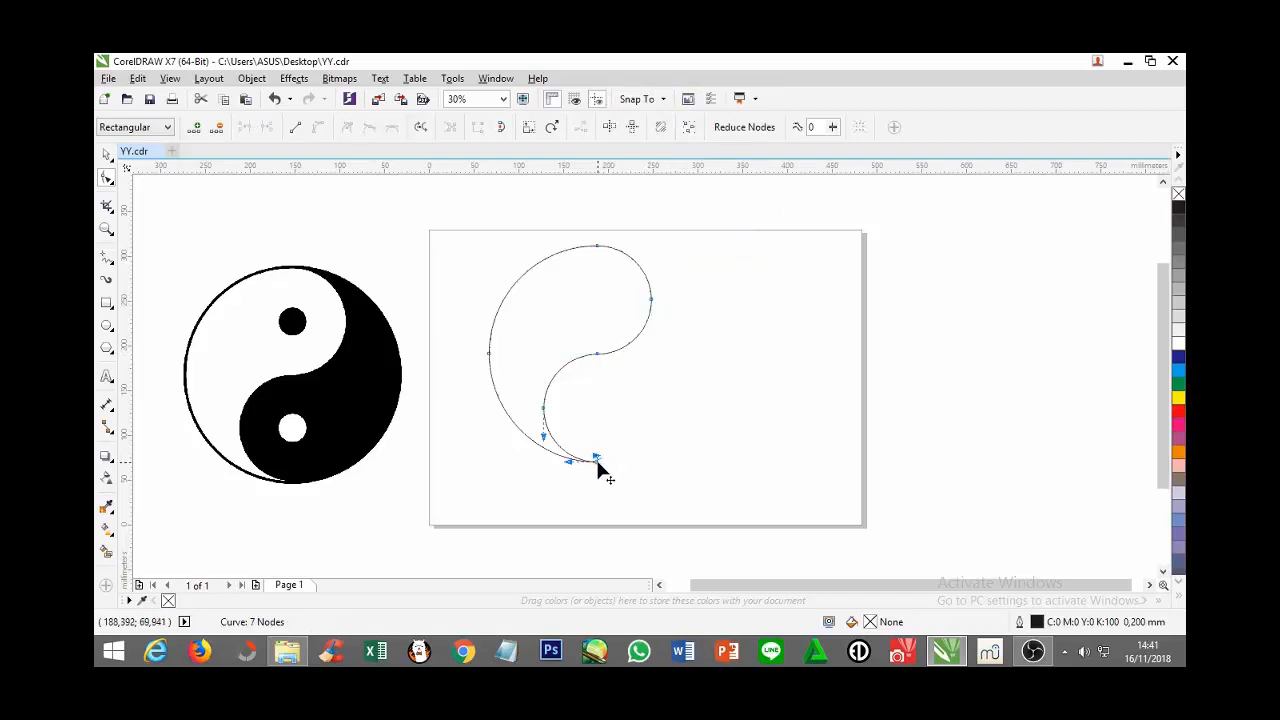
{"action": "right_click", "coordinate": [598, 468]}
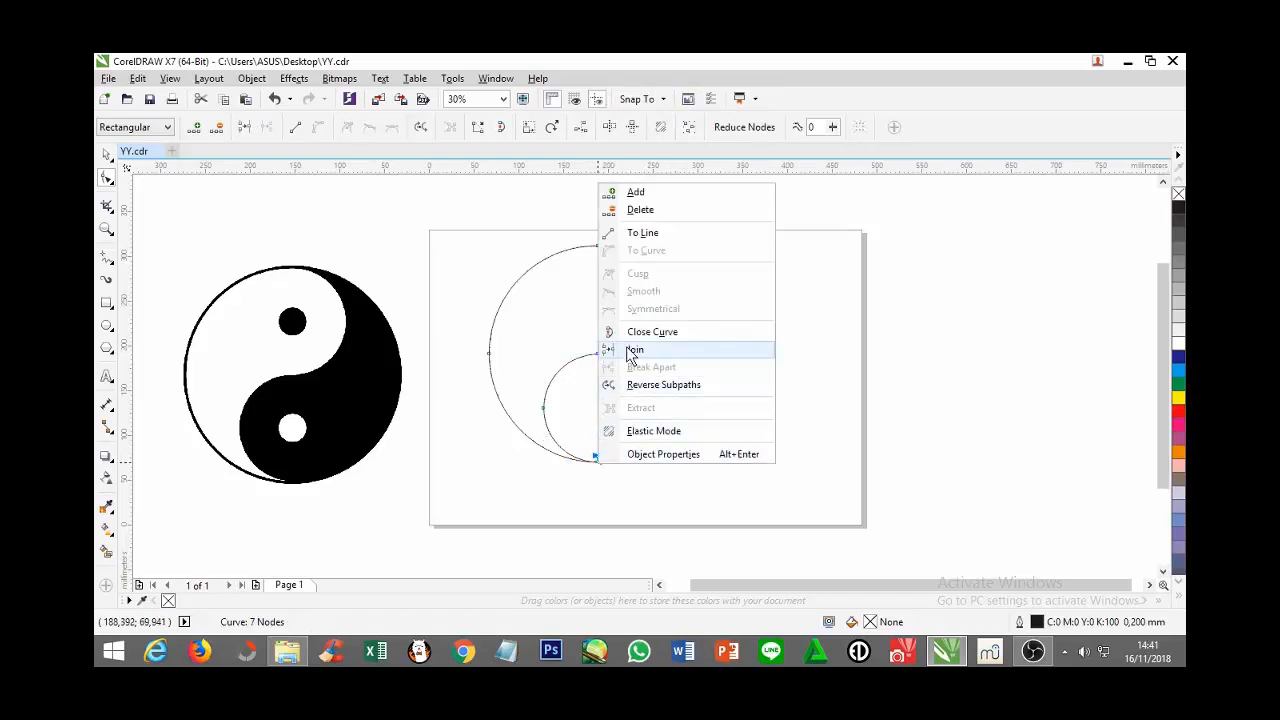
{"action": "left_click", "coordinate": [664, 350]}
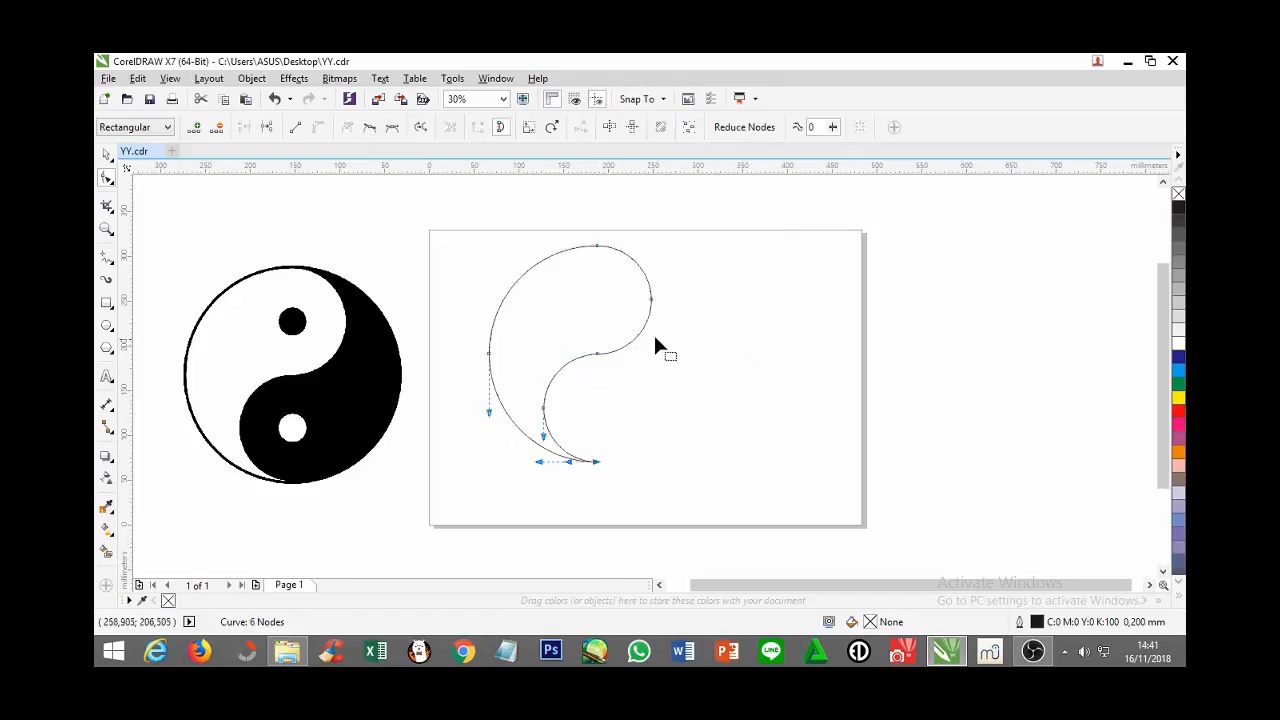
Step: Place a vertical guideline through the shape's centre and tip nodes and a horizontal guideline through the middle of its upper lobe
{"action": "left_click", "coordinate": [107, 156]}
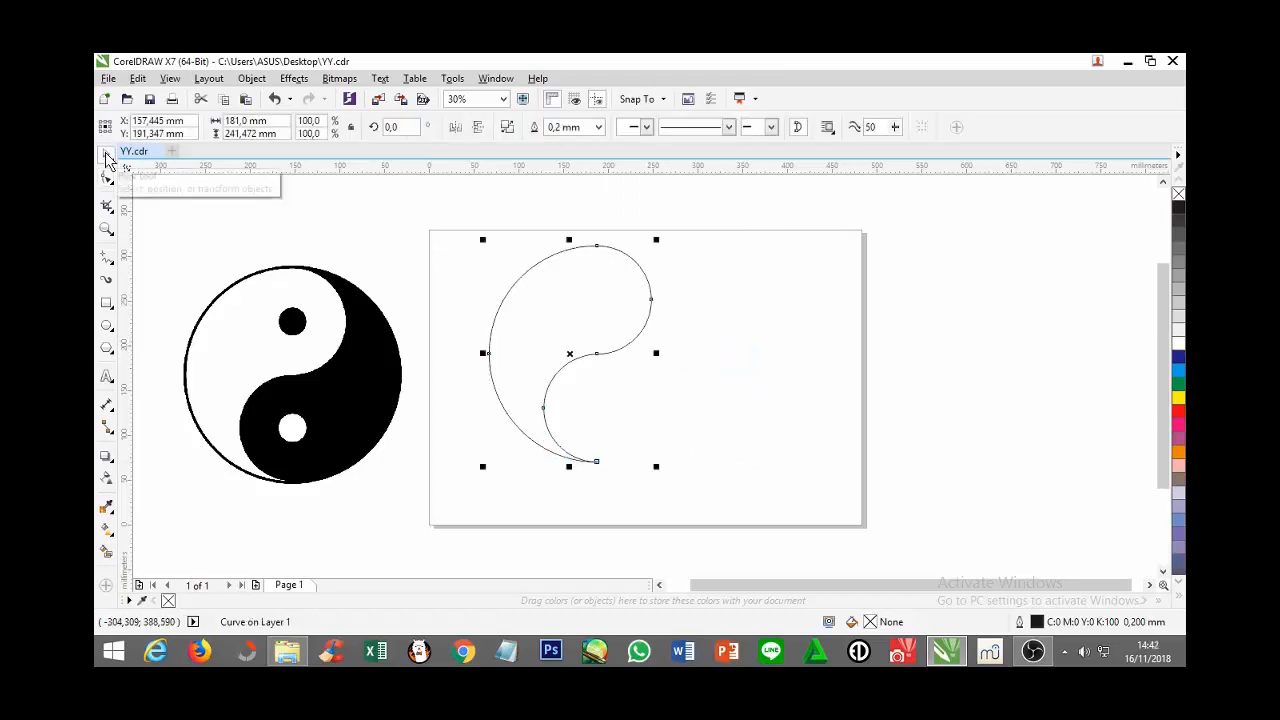
{"action": "left_click_drag", "start_coordinate": [128, 245], "coordinate": [598, 320]}
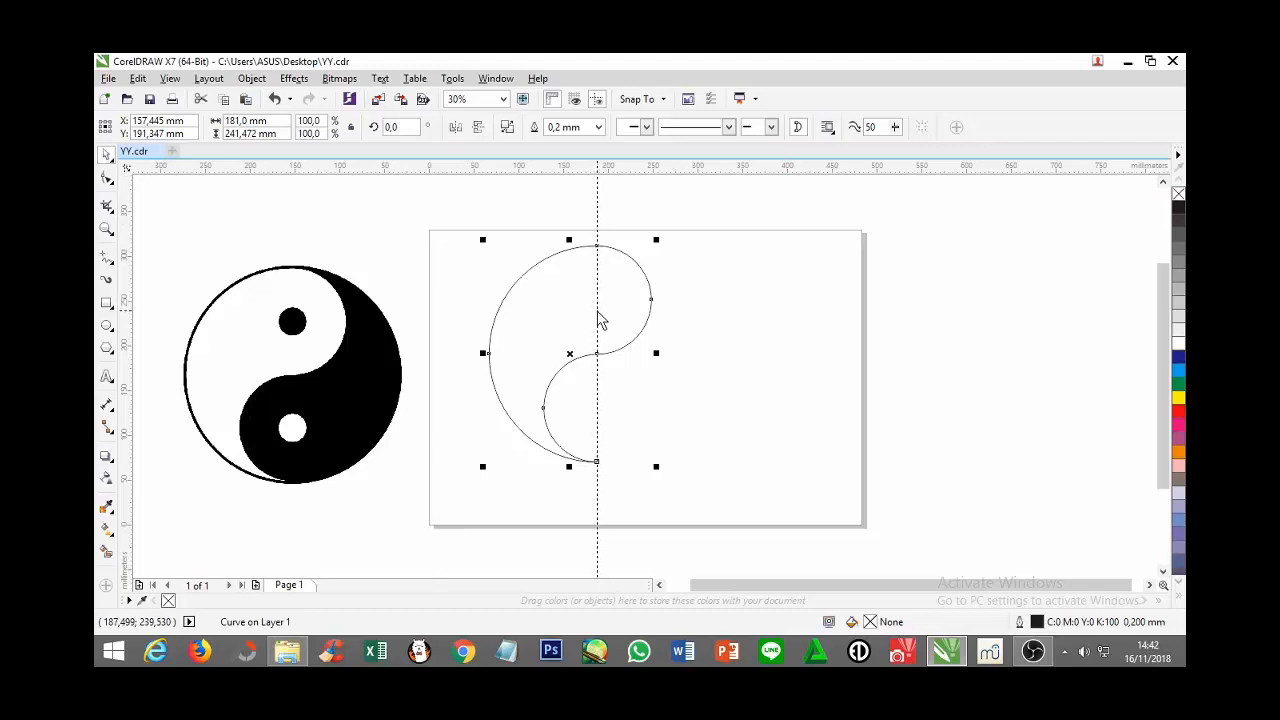
{"action": "left_click", "coordinate": [597, 311]}
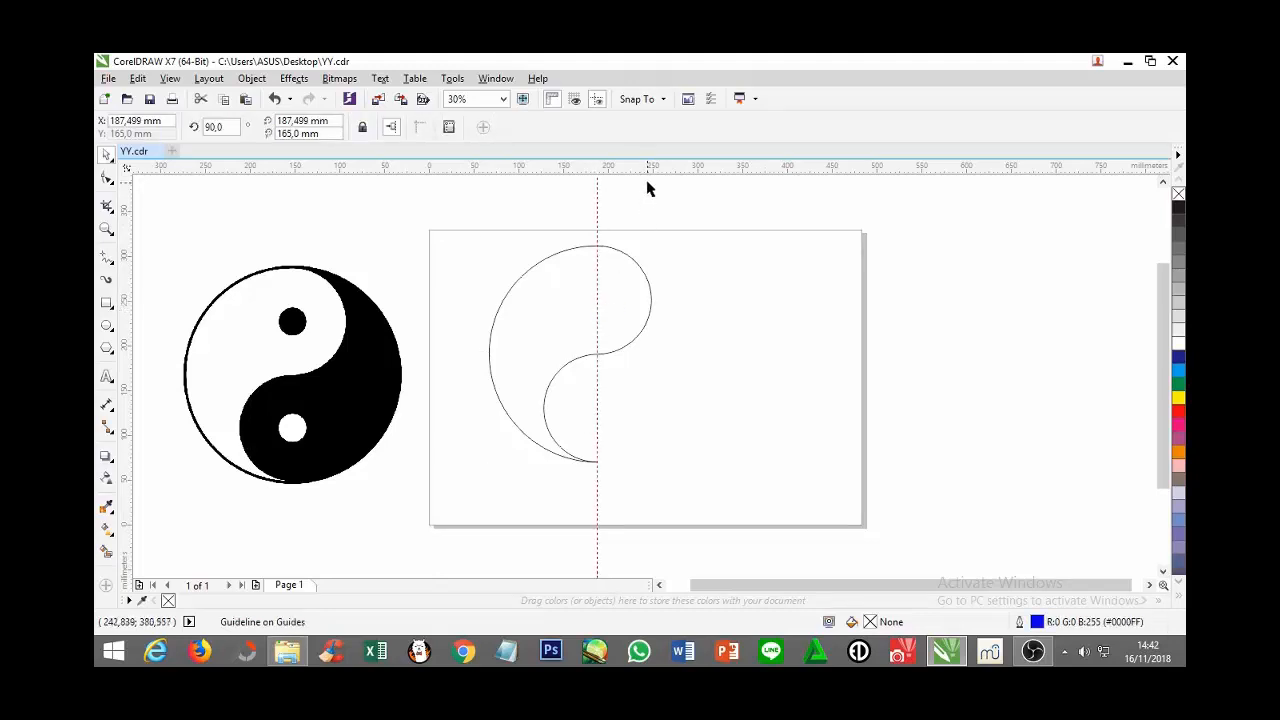
{"action": "left_click_drag", "start_coordinate": [671, 168], "coordinate": [596, 304]}
{"action": "left_click_drag", "start_coordinate": [596, 310], "coordinate": [598, 314]}
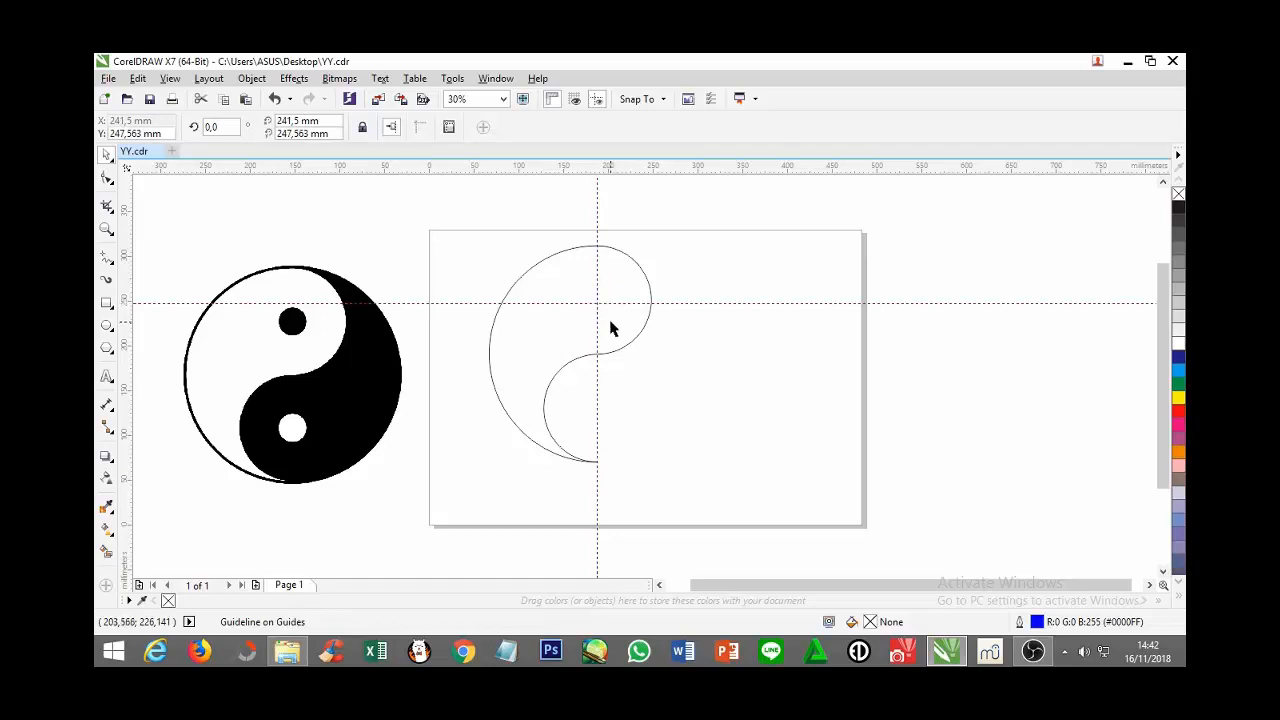
Step: Draw a small circle beside the shape's upper lobe and set its size to 33 × 33 mm
{"action": "left_click", "coordinate": [113, 333]}
{"action": "left_click", "coordinate": [158, 323]}
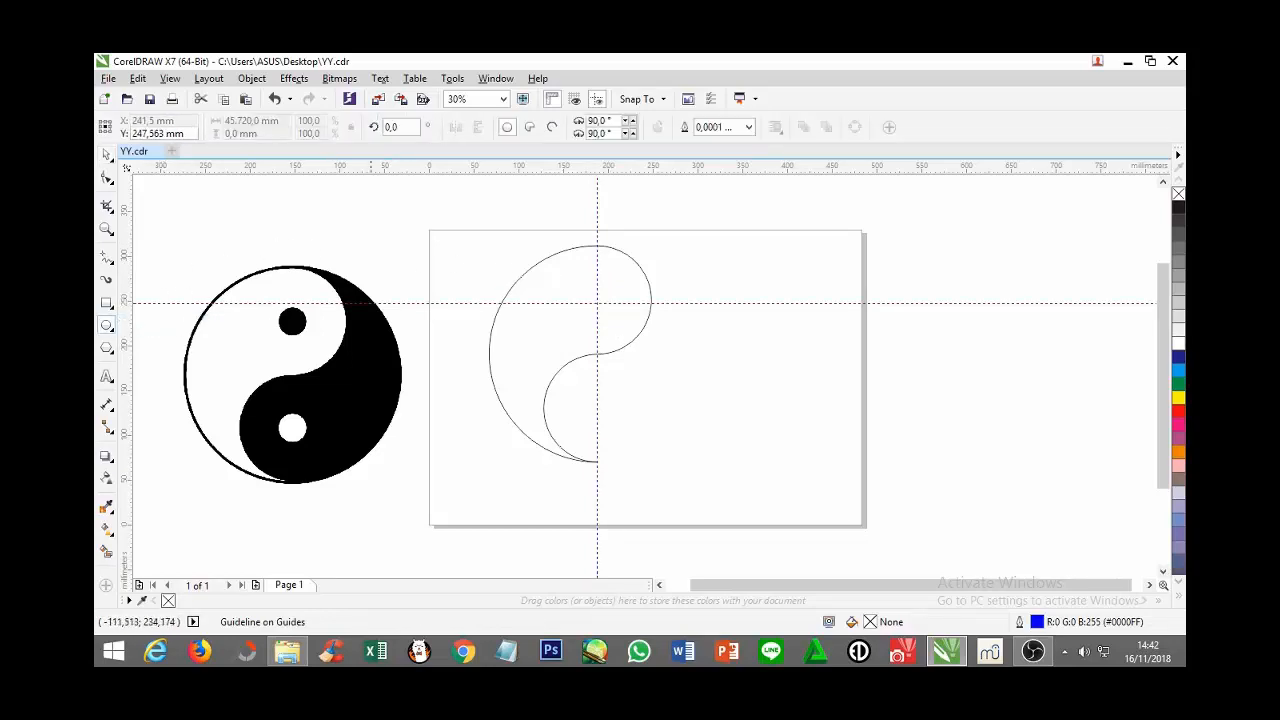
{"action": "left_click_drag", "start_coordinate": [692, 256], "coordinate": [729, 292]}
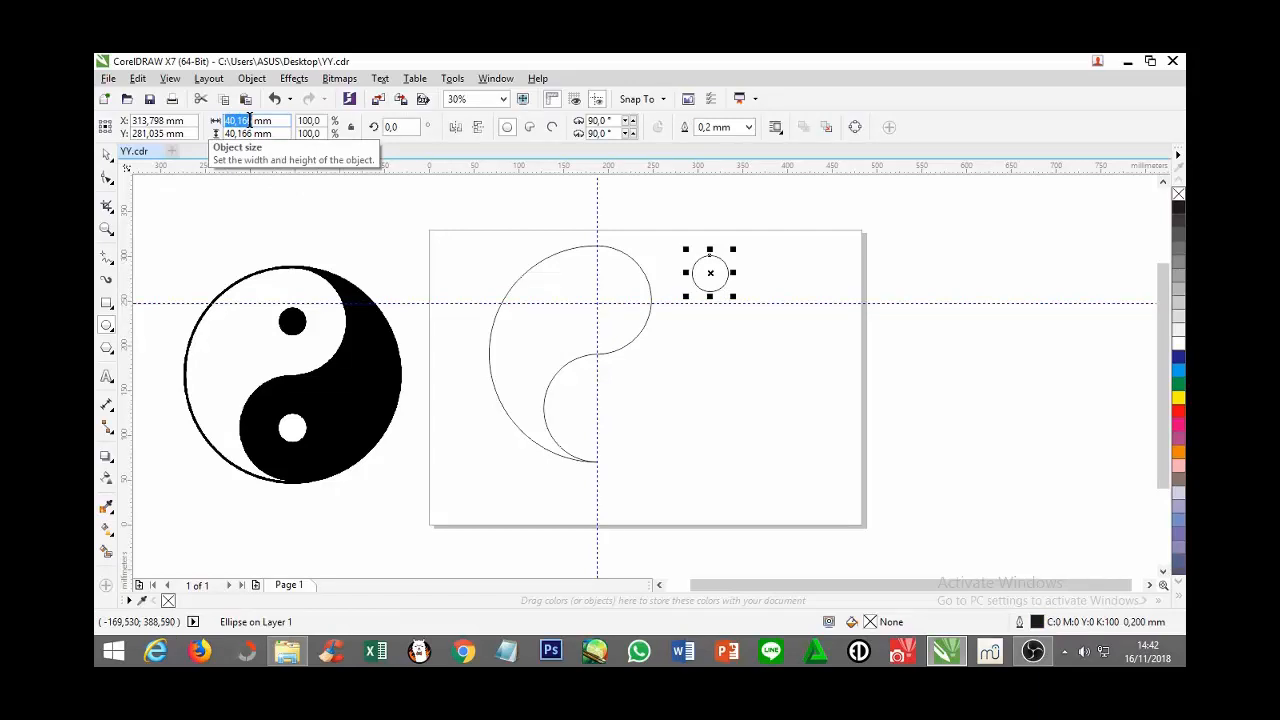
{"action": "type", "text": "33"}
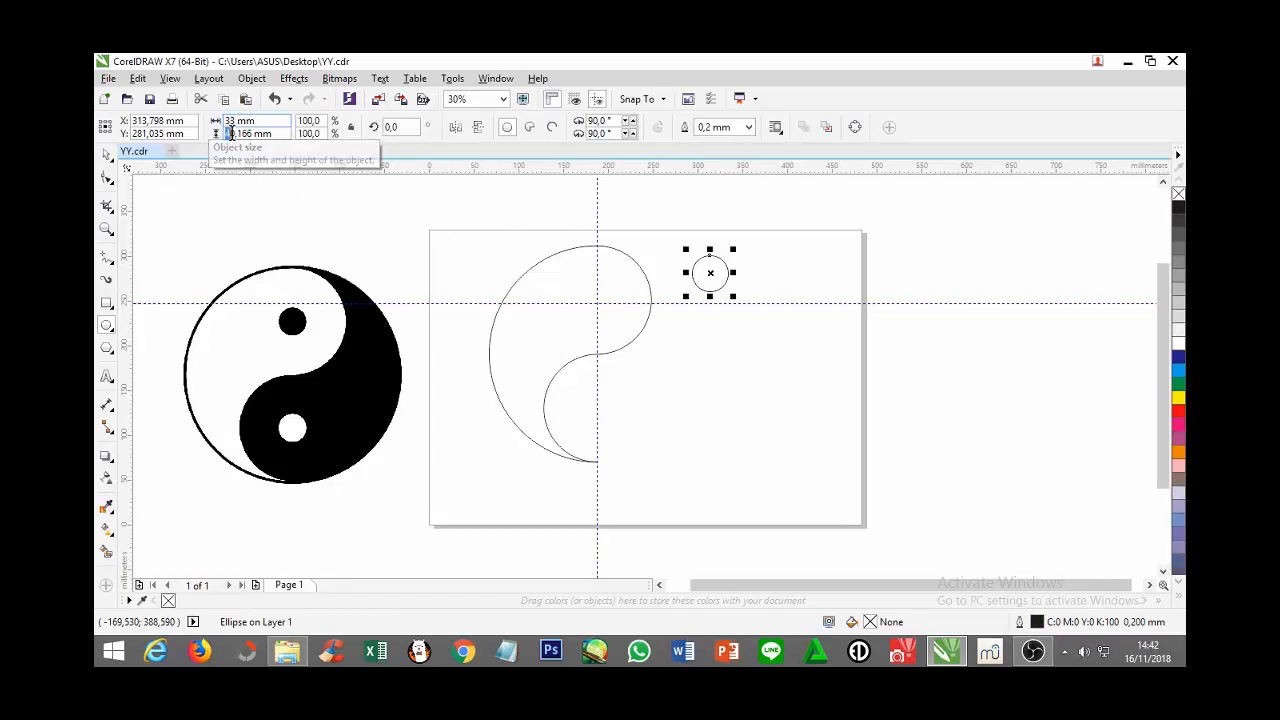
{"action": "left_click", "coordinate": [248, 133]}
{"action": "type", "text": "33"}
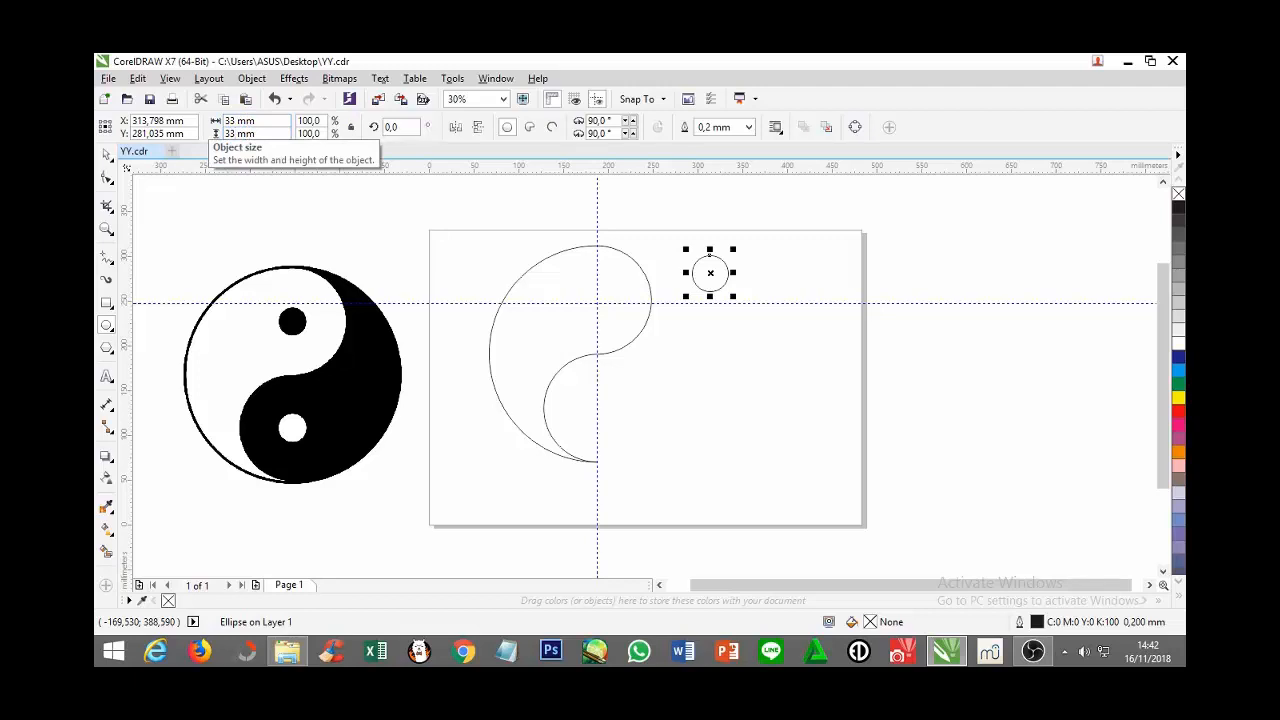
{"action": "key", "text": "Return"}
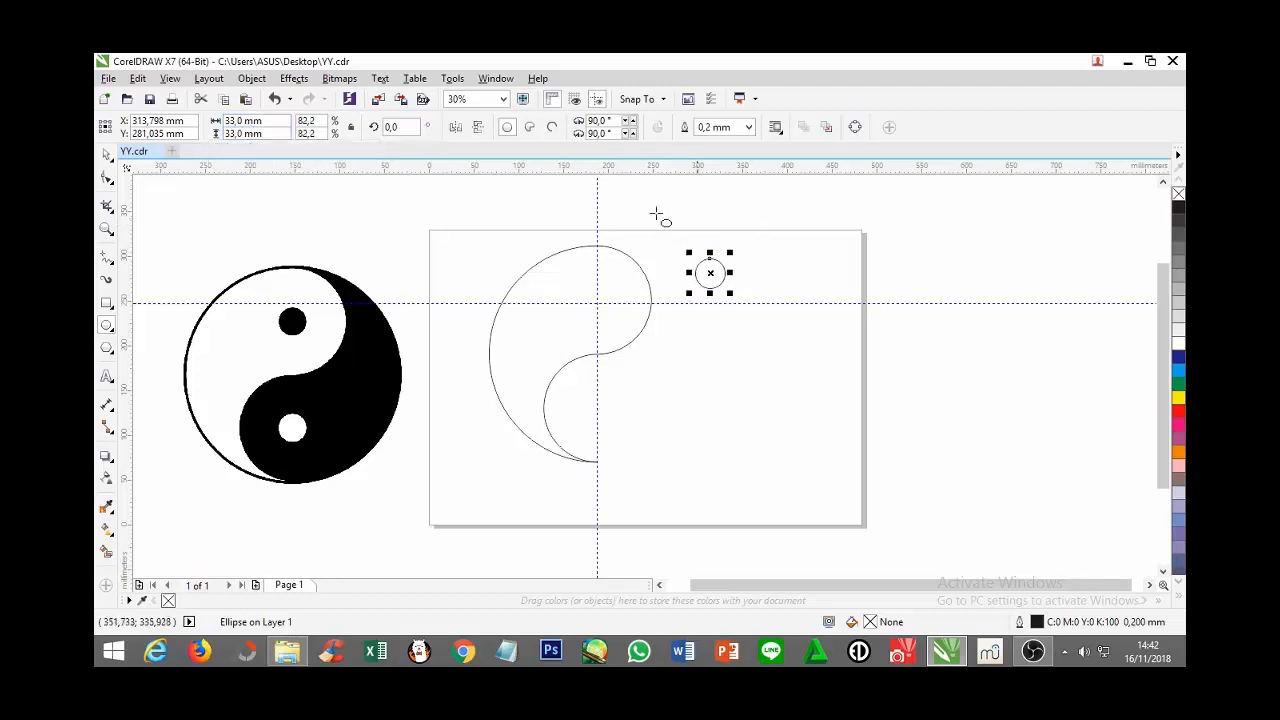
Step: Fill the small circle with black and the large curved teardrop shape with white
{"action": "left_click", "coordinate": [107, 155]}
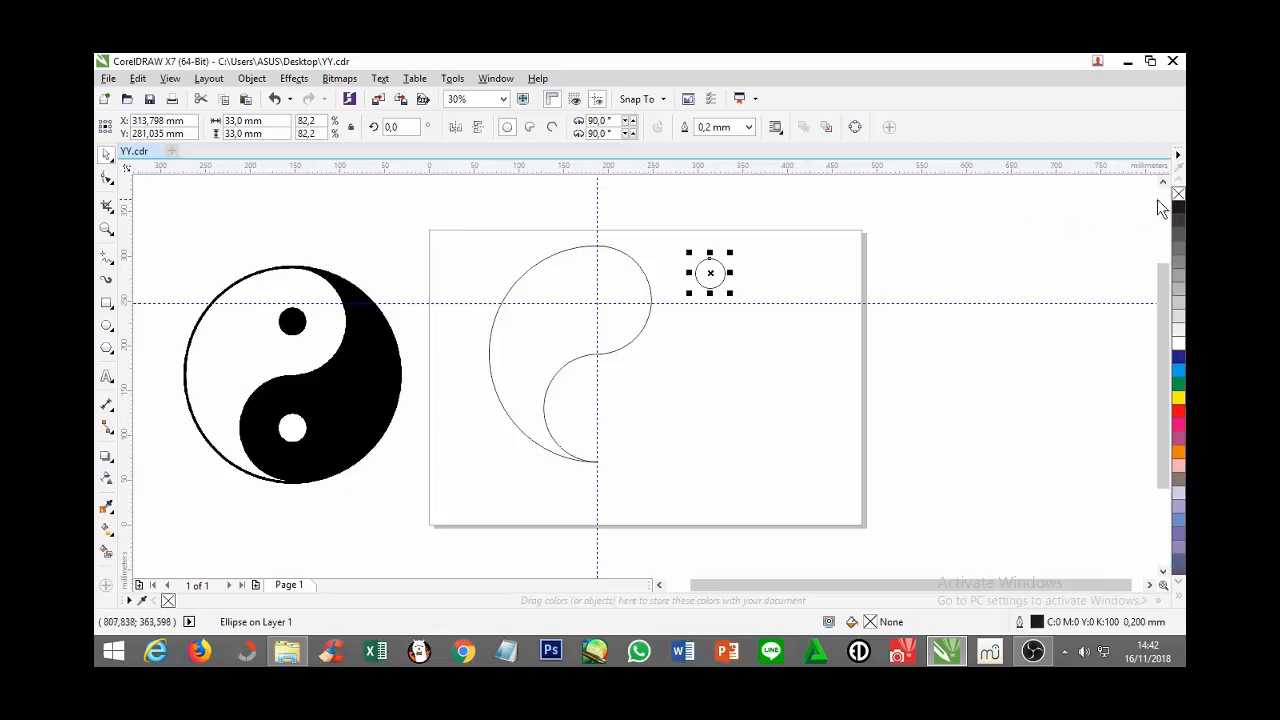
{"action": "left_click", "coordinate": [1180, 210]}
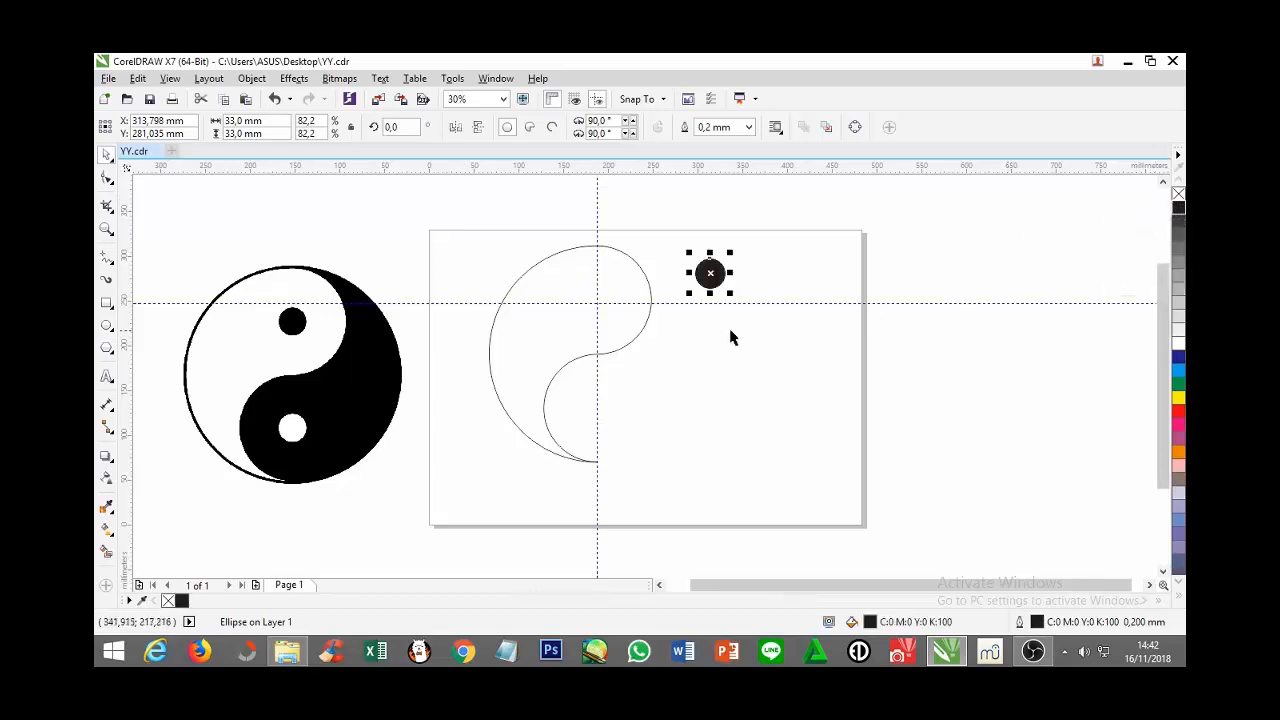
{"action": "left_click", "coordinate": [576, 332]}
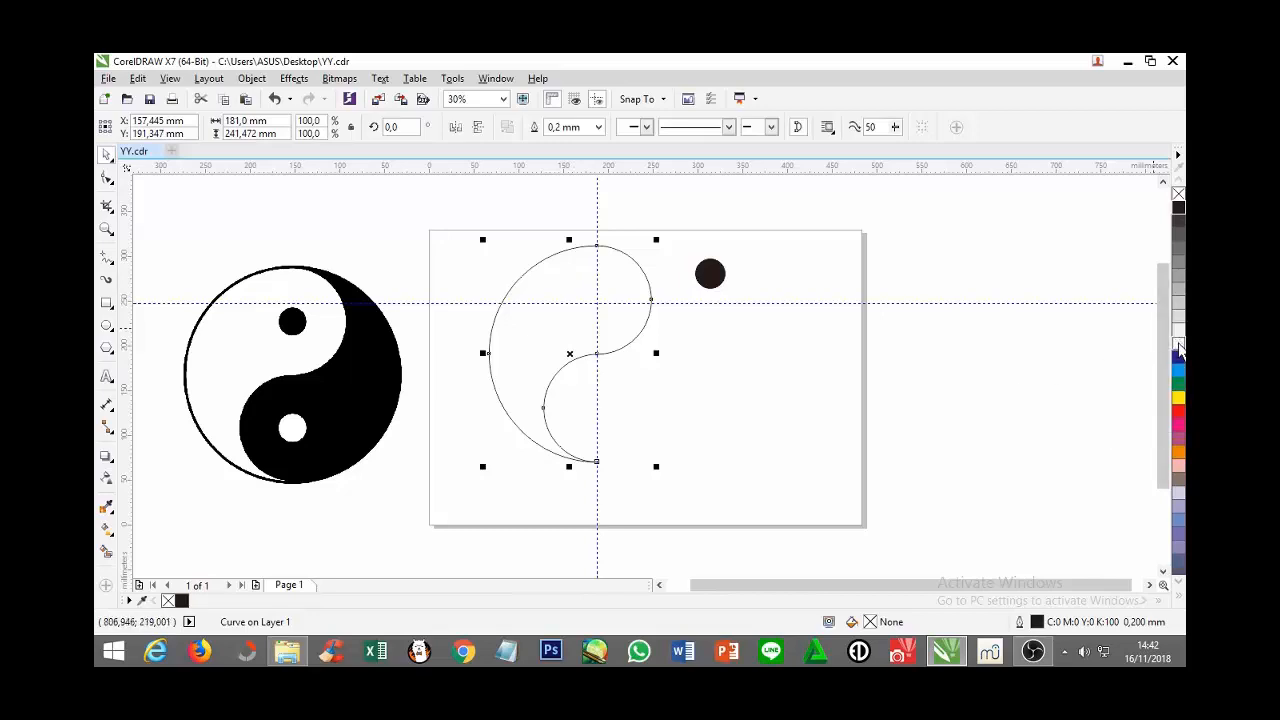
{"action": "left_click", "coordinate": [1180, 345]}
Step: Centre the black circle on the guideline intersection and place a copy of it and the white shape beside the original on the page
{"action": "left_click_drag", "start_coordinate": [712, 287], "coordinate": [597, 304]}
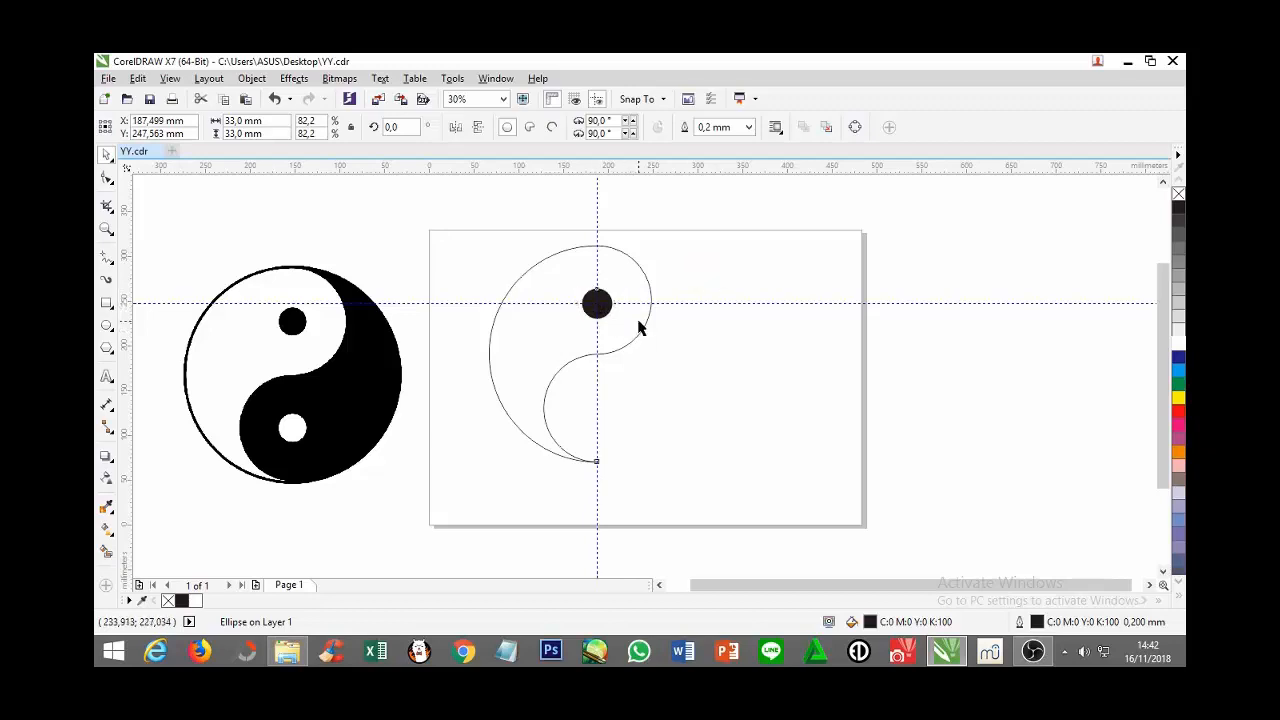
{"action": "left_click", "coordinate": [634, 321], "text": "shift"}
{"action": "left_click_drag", "start_coordinate": [604, 328], "coordinate": [783, 335]}
{"action": "left_click", "coordinate": [900, 339]}
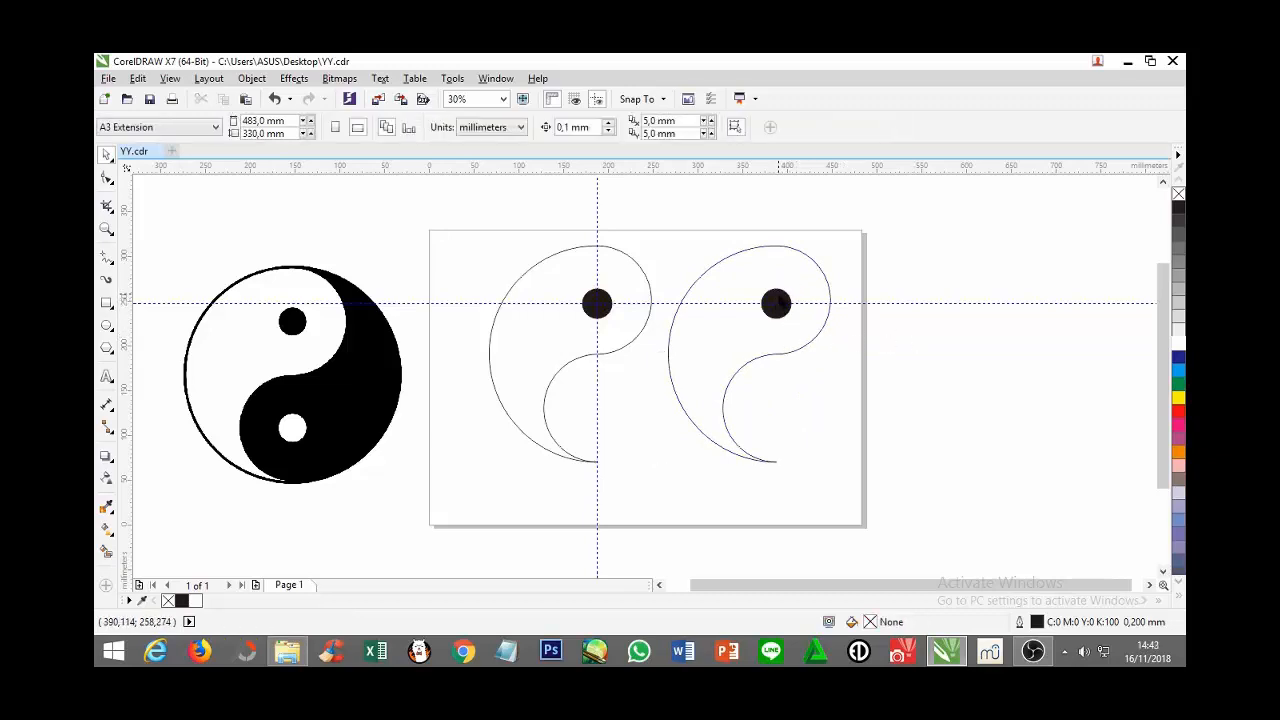
Step: Swap the colours of the copied half, filling its small circle white and its teardrop shape black
{"action": "left_click", "coordinate": [777, 302]}
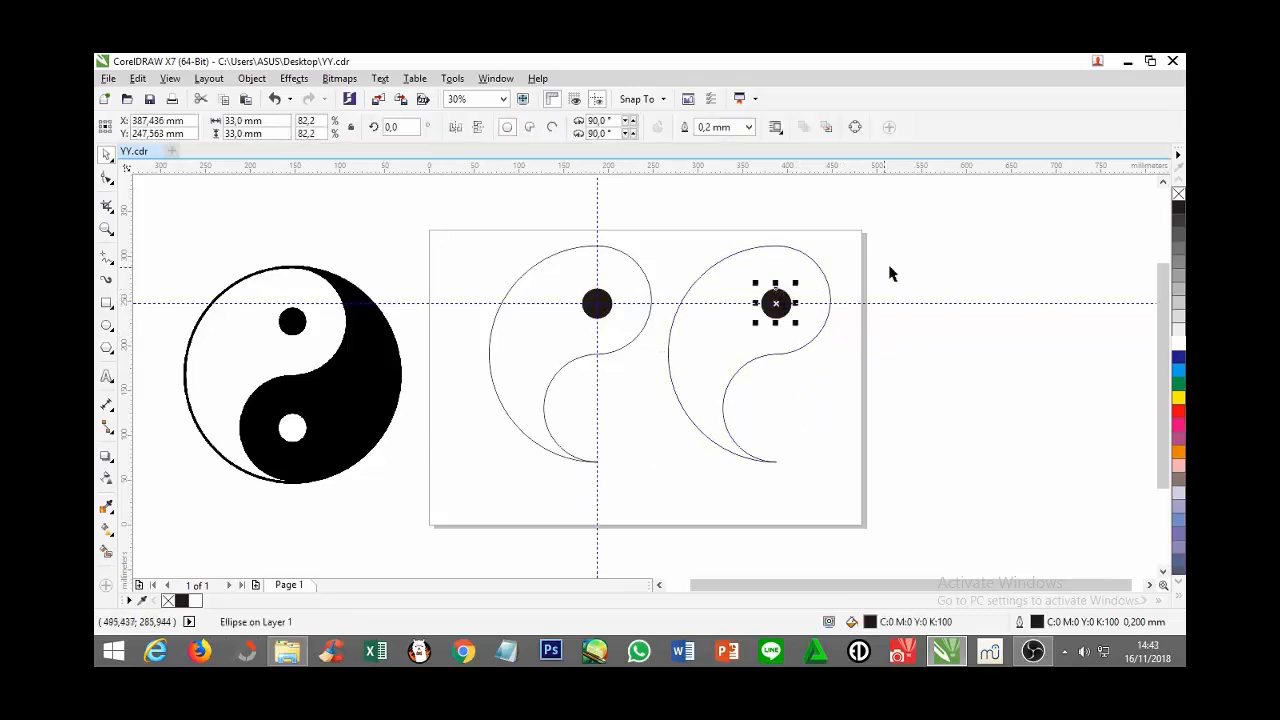
{"action": "left_click", "coordinate": [1180, 345]}
{"action": "left_click", "coordinate": [824, 288]}
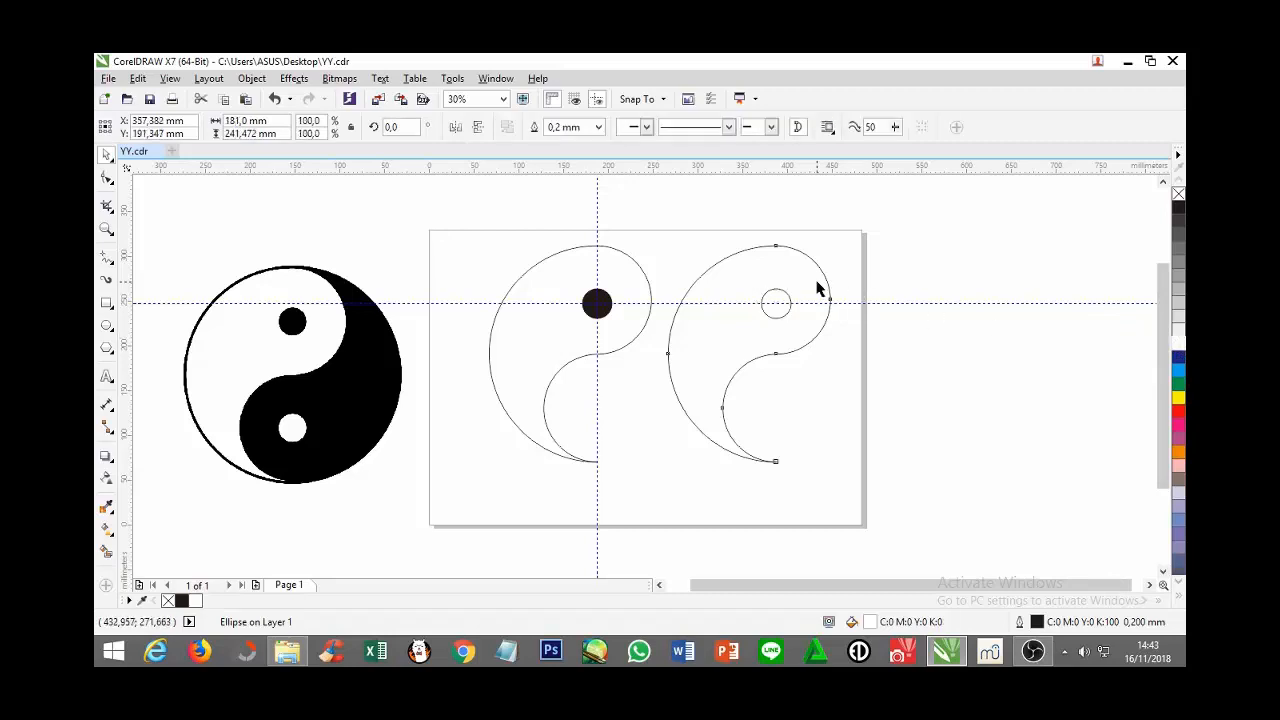
{"action": "left_click", "coordinate": [1179, 210]}
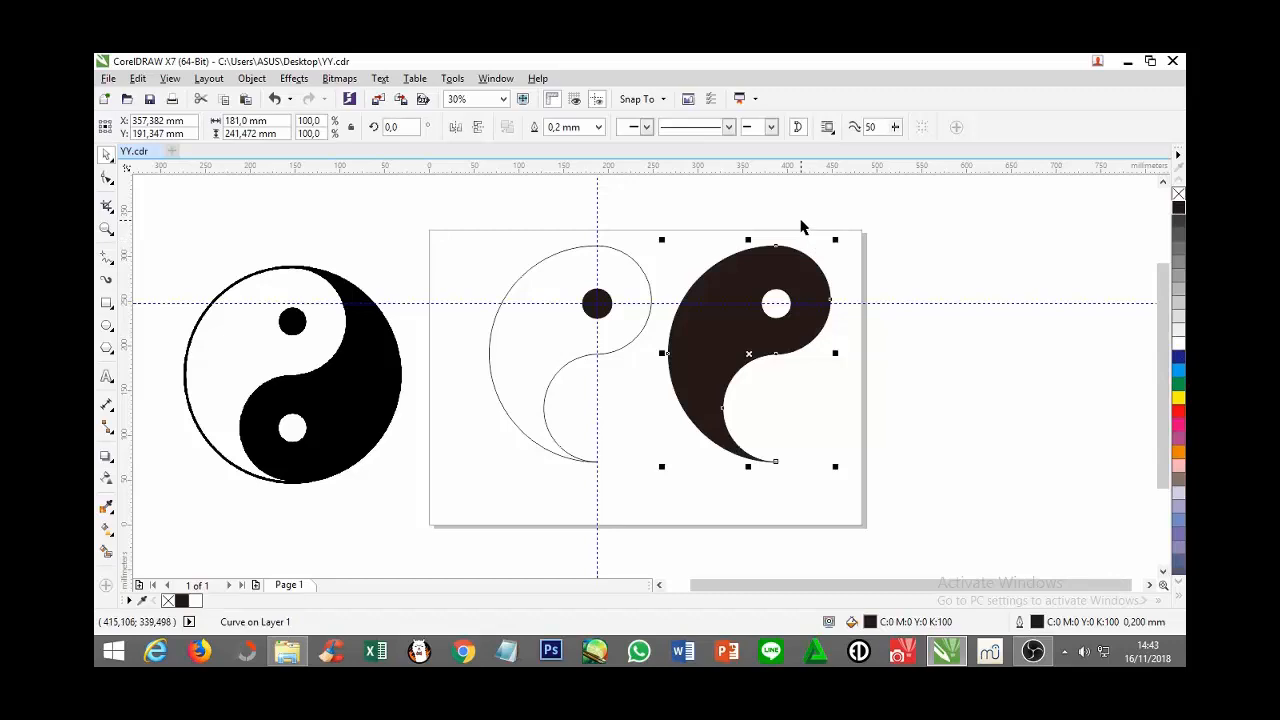
{"action": "left_click", "coordinate": [803, 226]}
Step: Group the copied black teardrop shape with its small white circle
{"action": "left_click", "coordinate": [775, 298]}
{"action": "left_click", "coordinate": [773, 263], "text": "shift"}
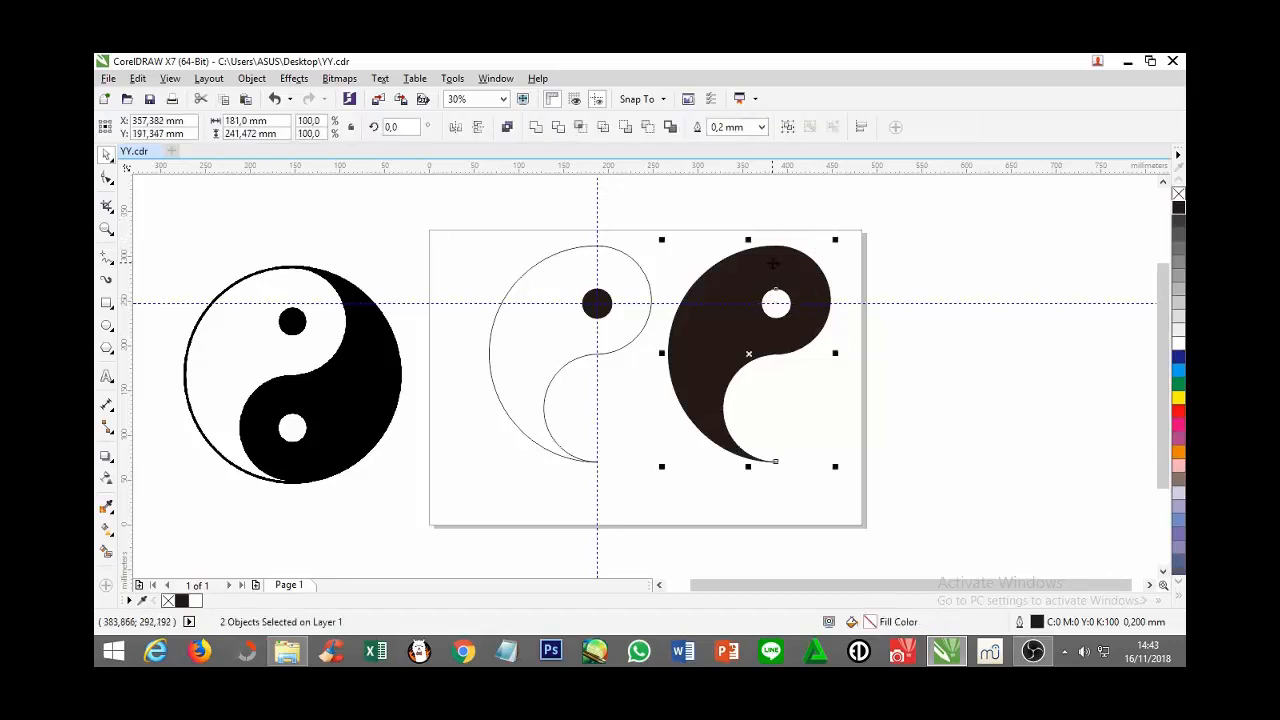
{"action": "left_click", "coordinate": [788, 129]}
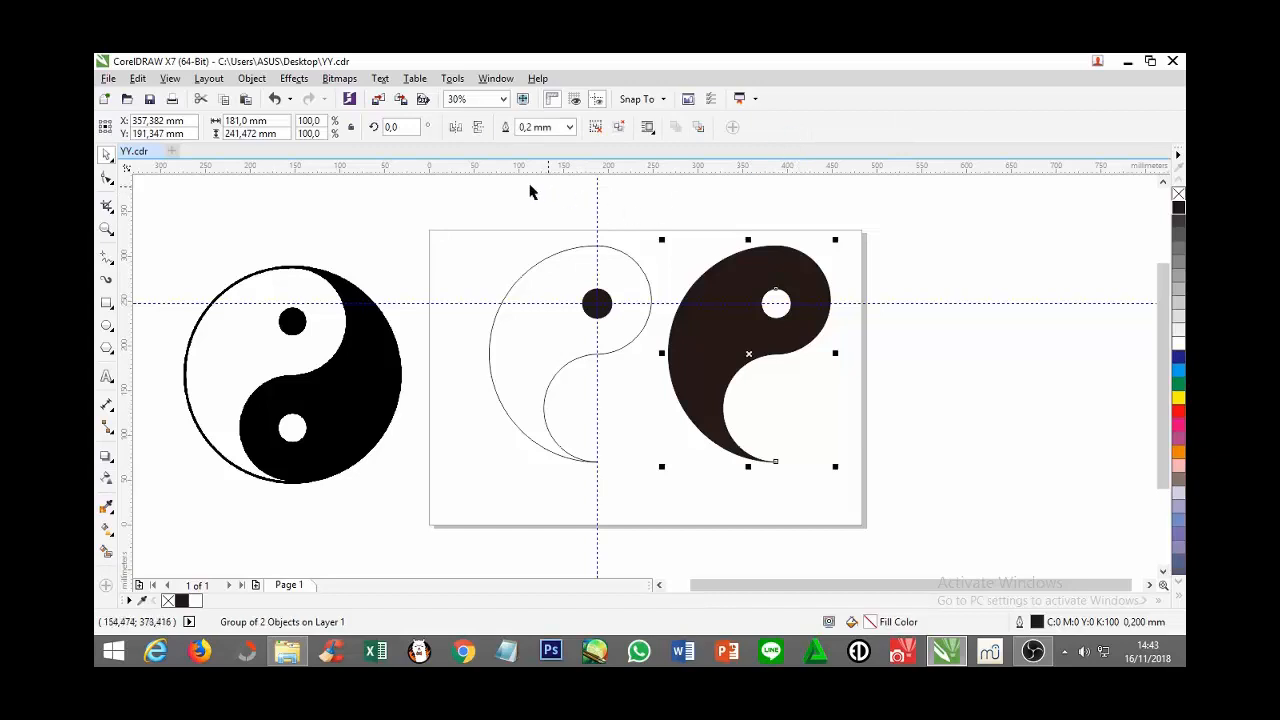
Step: Mirror the black group horizontally and vertically and fit it against the white half to complete the circle
{"action": "left_click", "coordinate": [458, 129]}
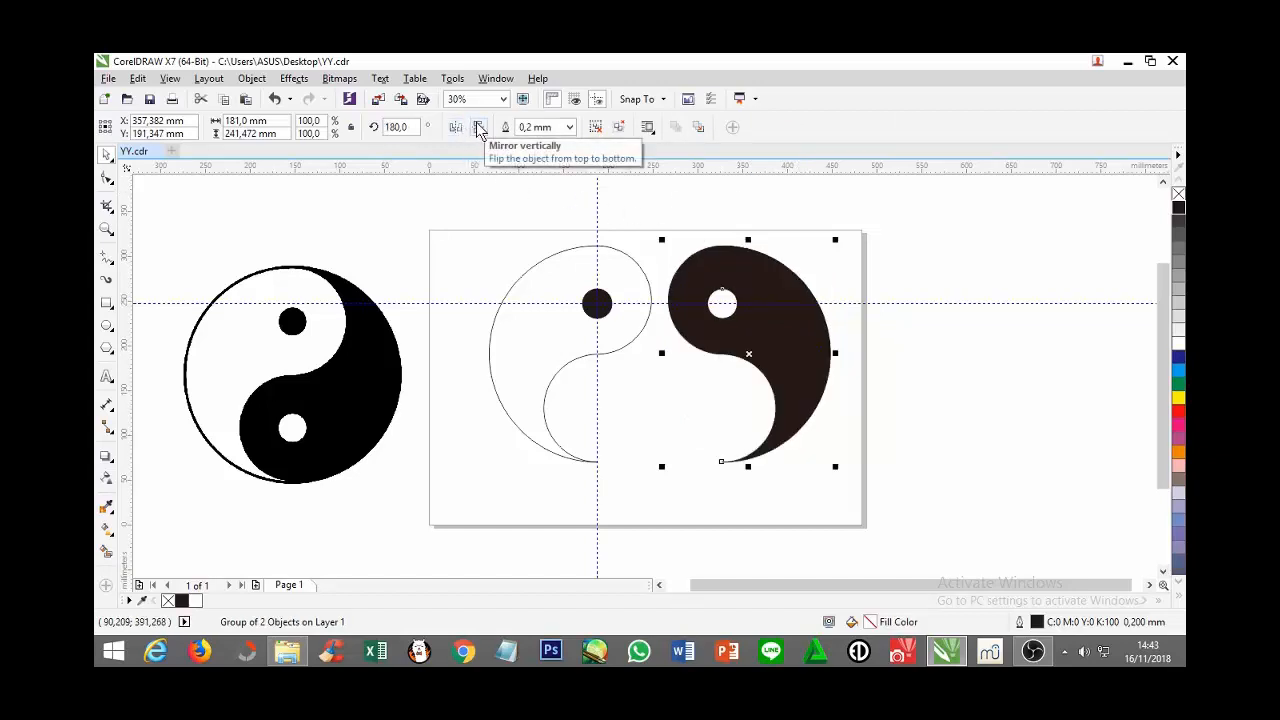
{"action": "left_click", "coordinate": [479, 129]}
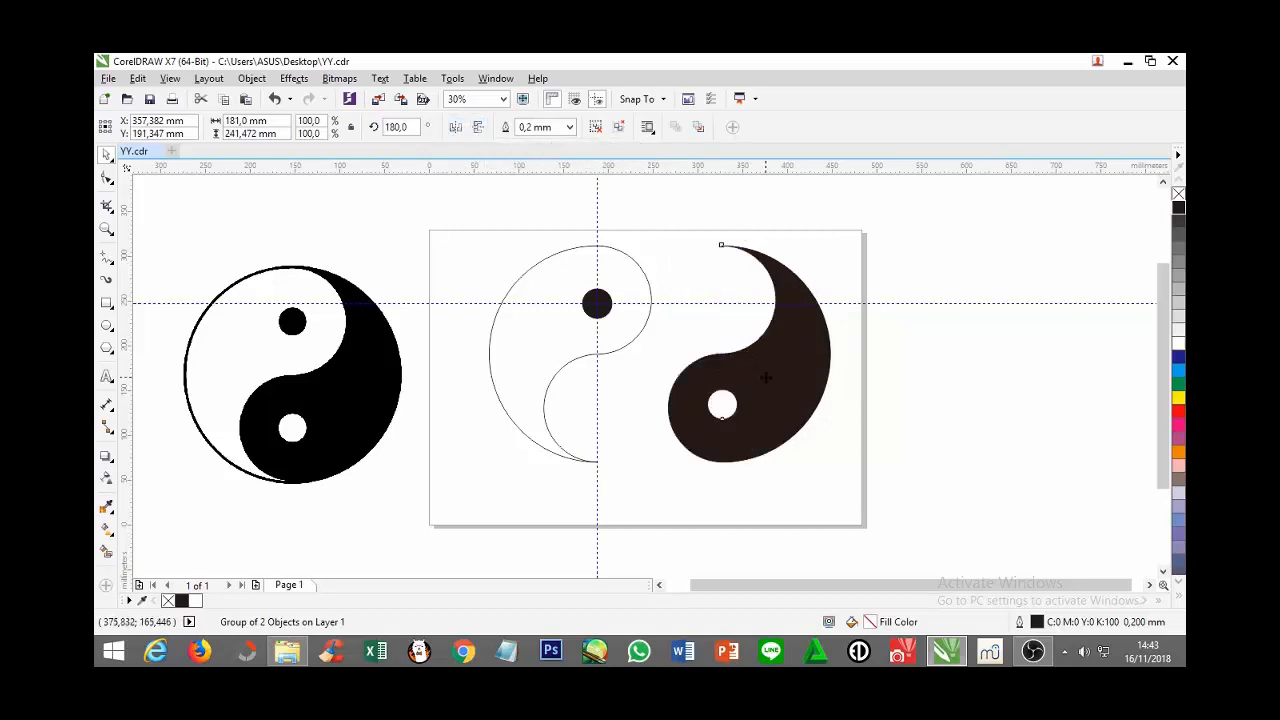
{"action": "left_click_drag", "start_coordinate": [760, 376], "coordinate": [641, 368]}
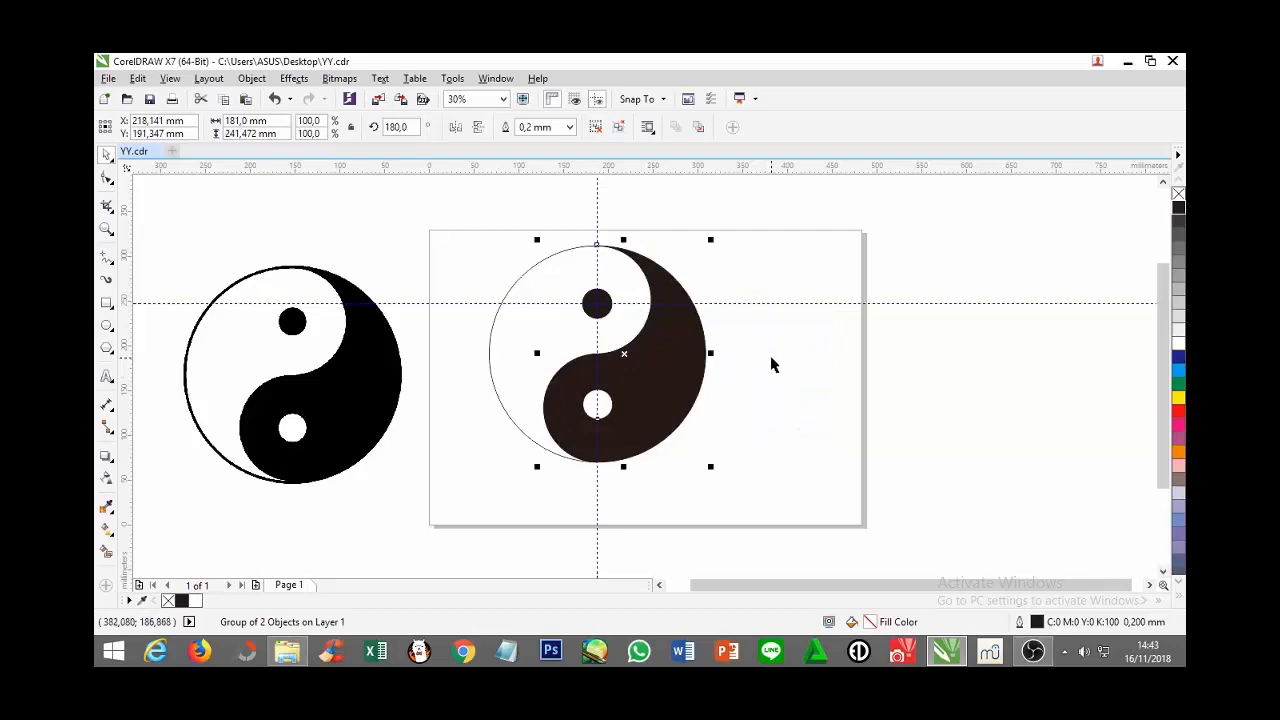
{"action": "left_click", "coordinate": [814, 360]}
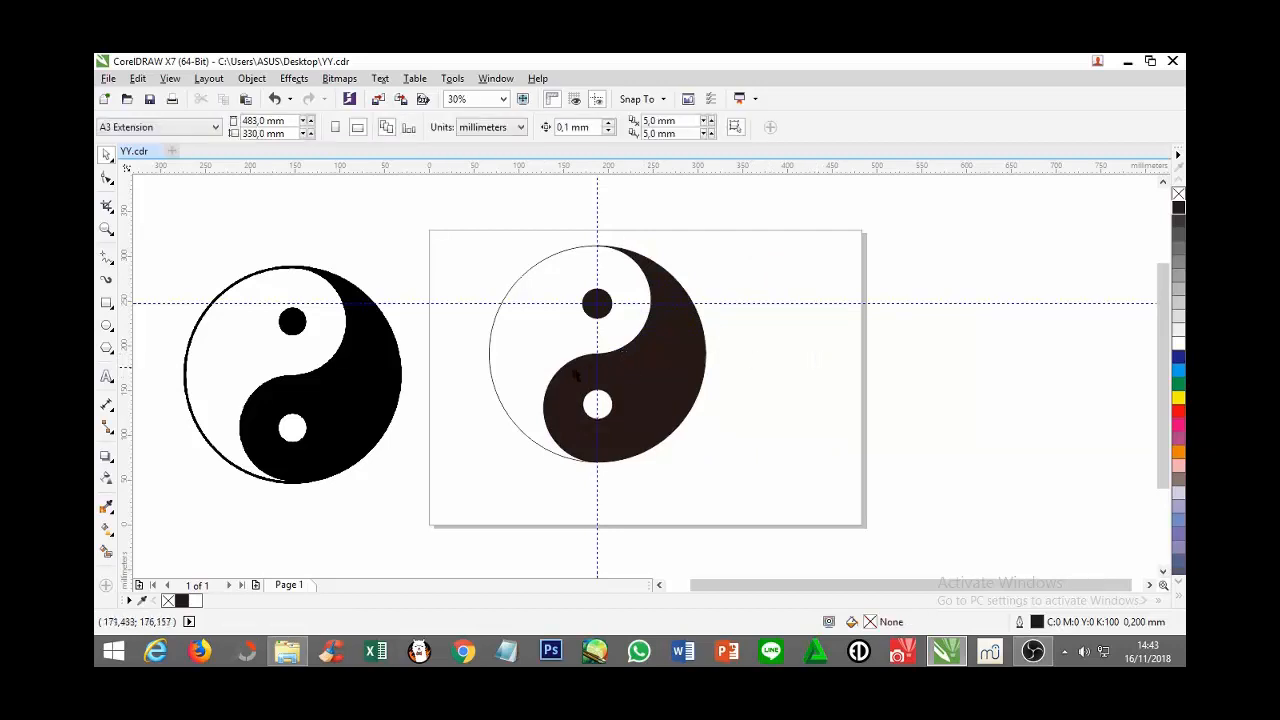
Step: Set the outline width of the white teardrop shape to 1.0 mm
{"action": "left_click", "coordinate": [487, 349]}
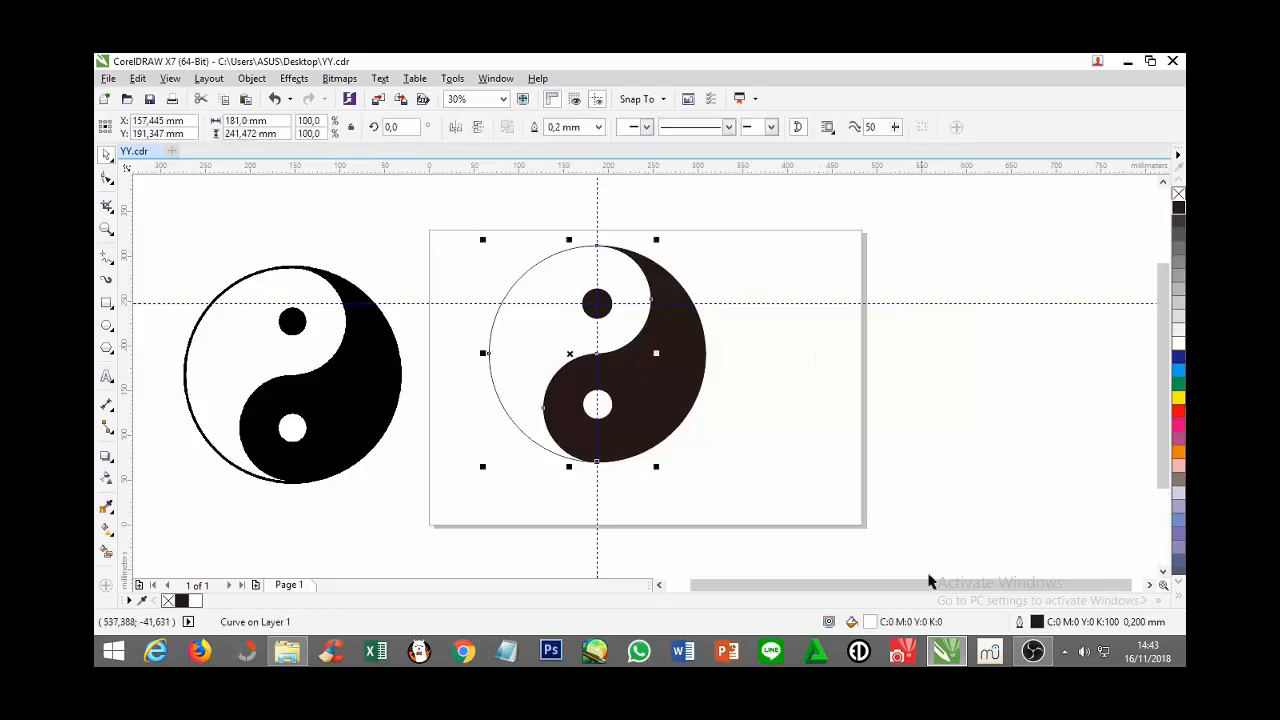
{"action": "double_click", "coordinate": [1037, 622]}
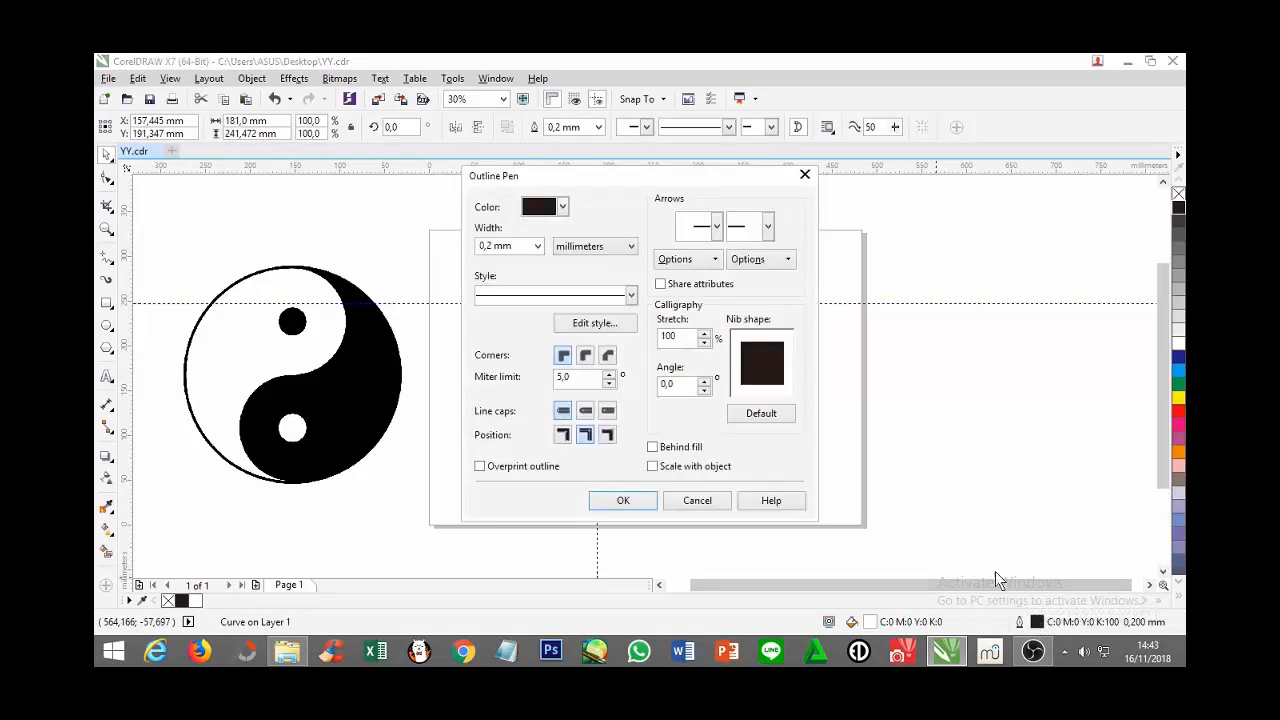
{"action": "left_click", "coordinate": [538, 246]}
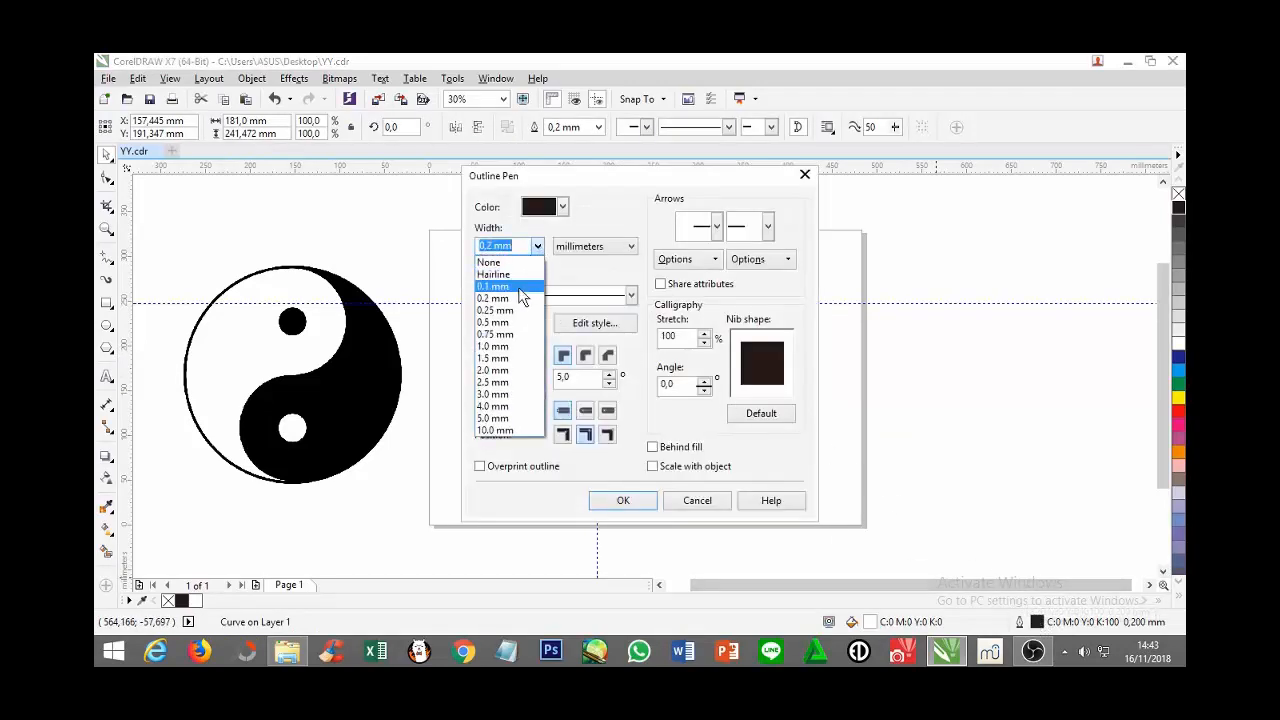
{"action": "left_click", "coordinate": [490, 347]}
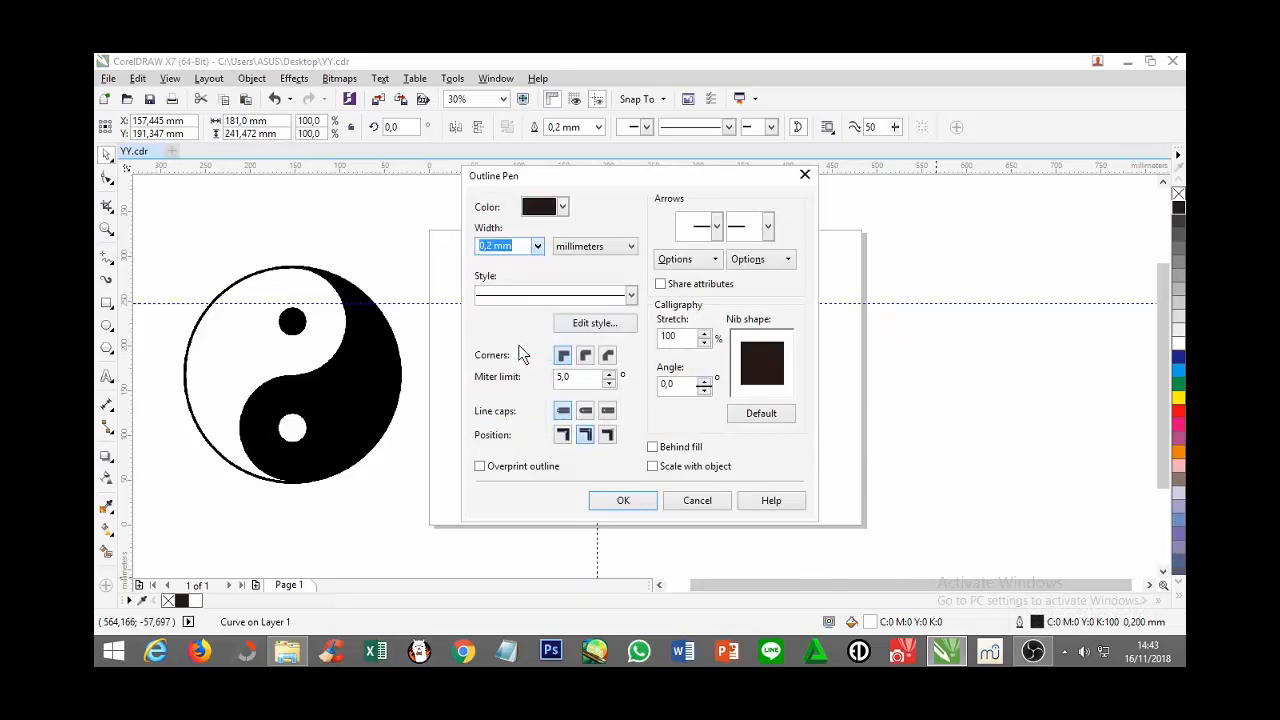
{"action": "left_click", "coordinate": [622, 501]}
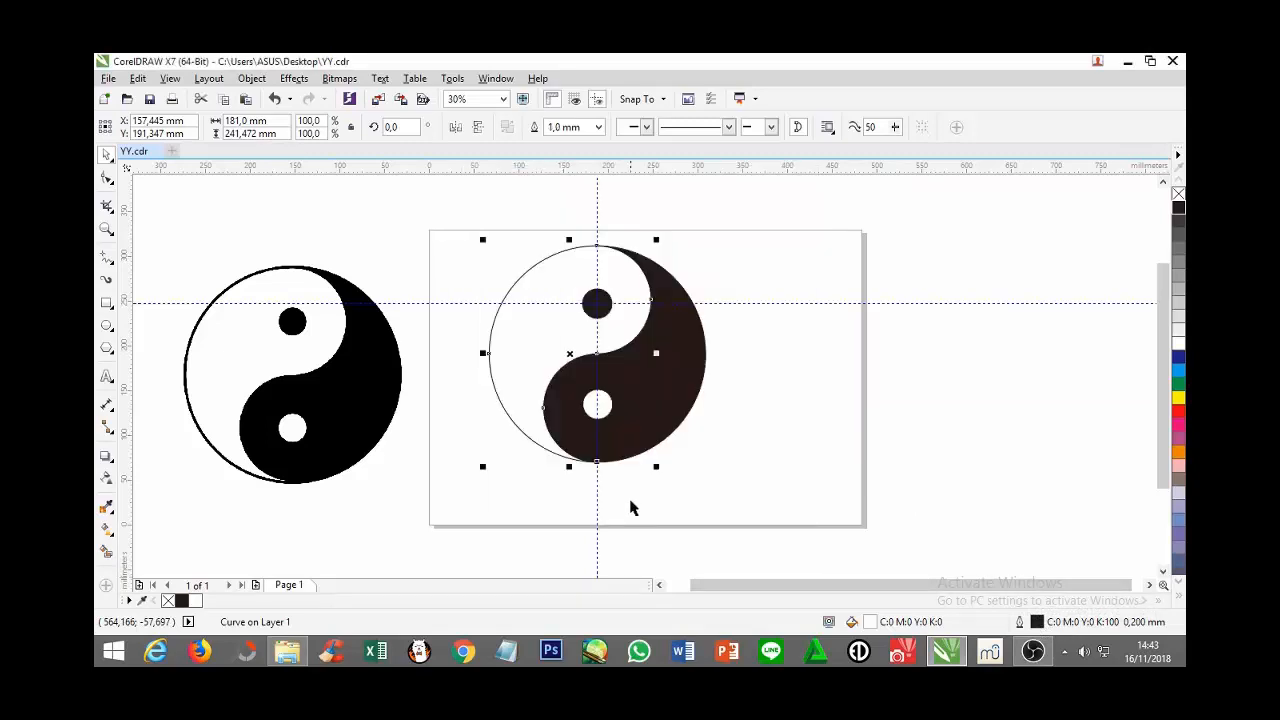
{"action": "left_click", "coordinate": [859, 435]}
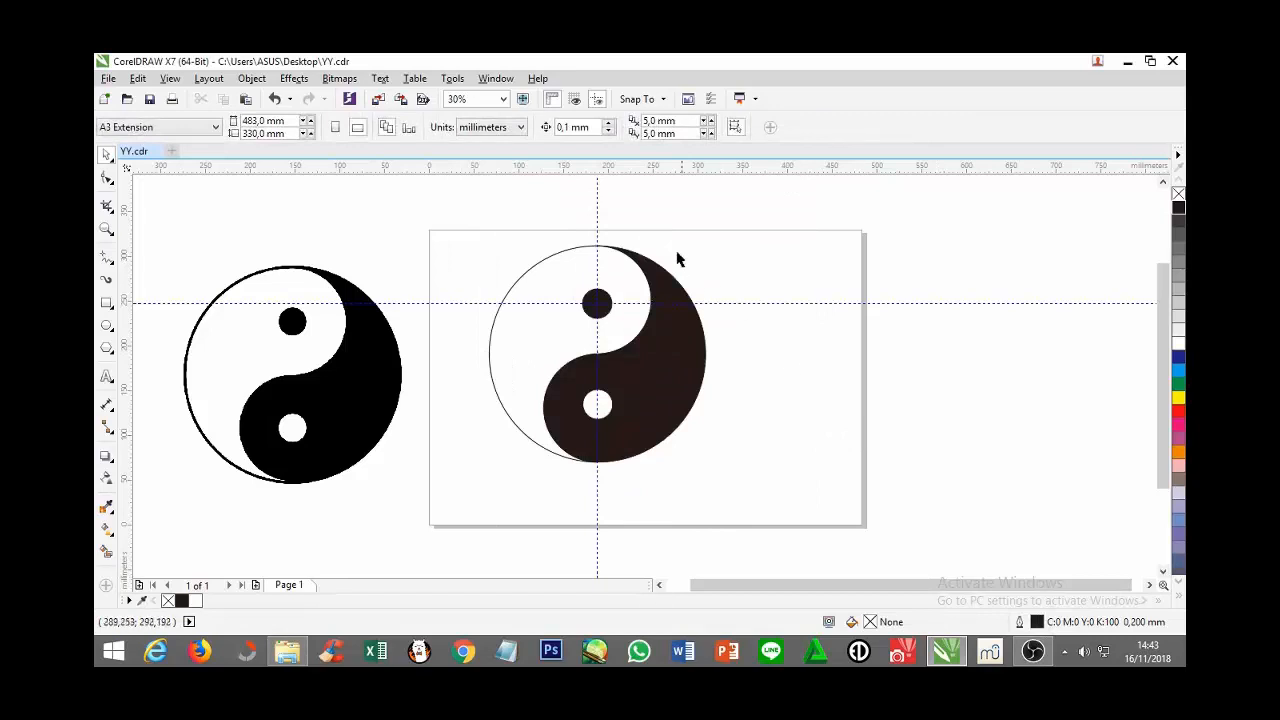
Step: Delete both guidelines and the reference yin-yang bitmap beside the page
{"action": "left_click", "coordinate": [596, 209]}
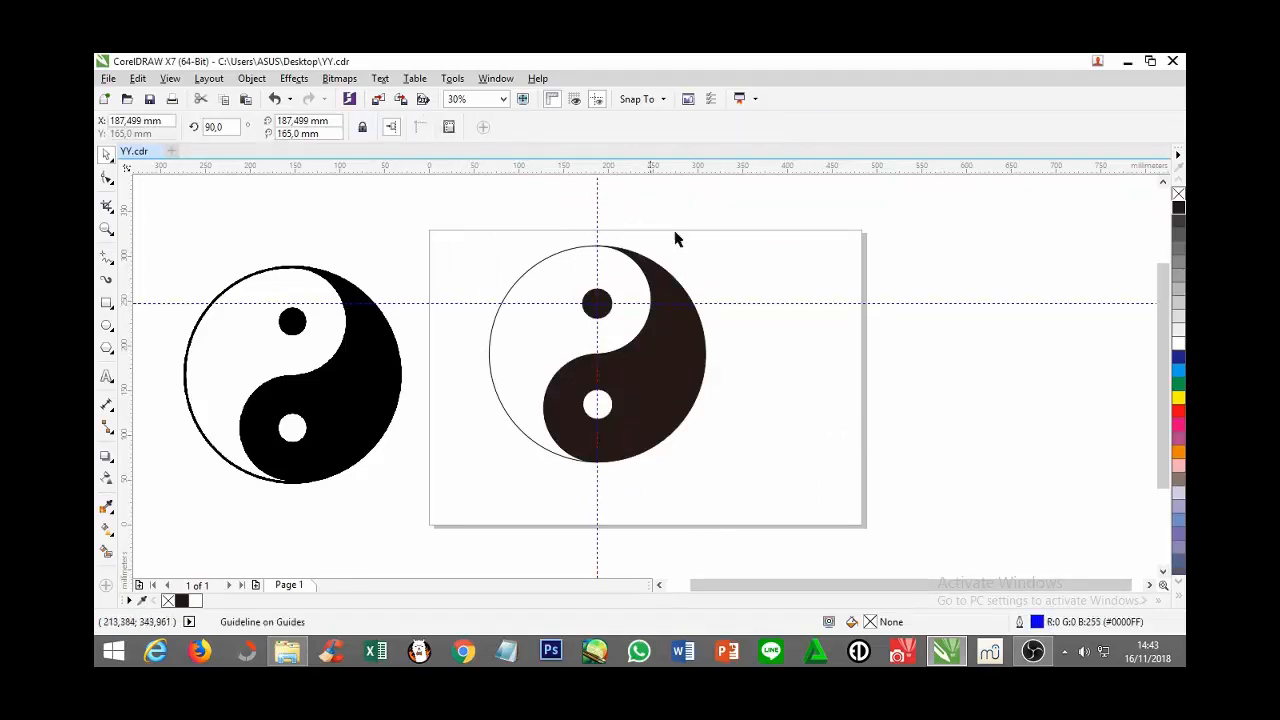
{"action": "left_click", "coordinate": [748, 303], "text": "shift"}
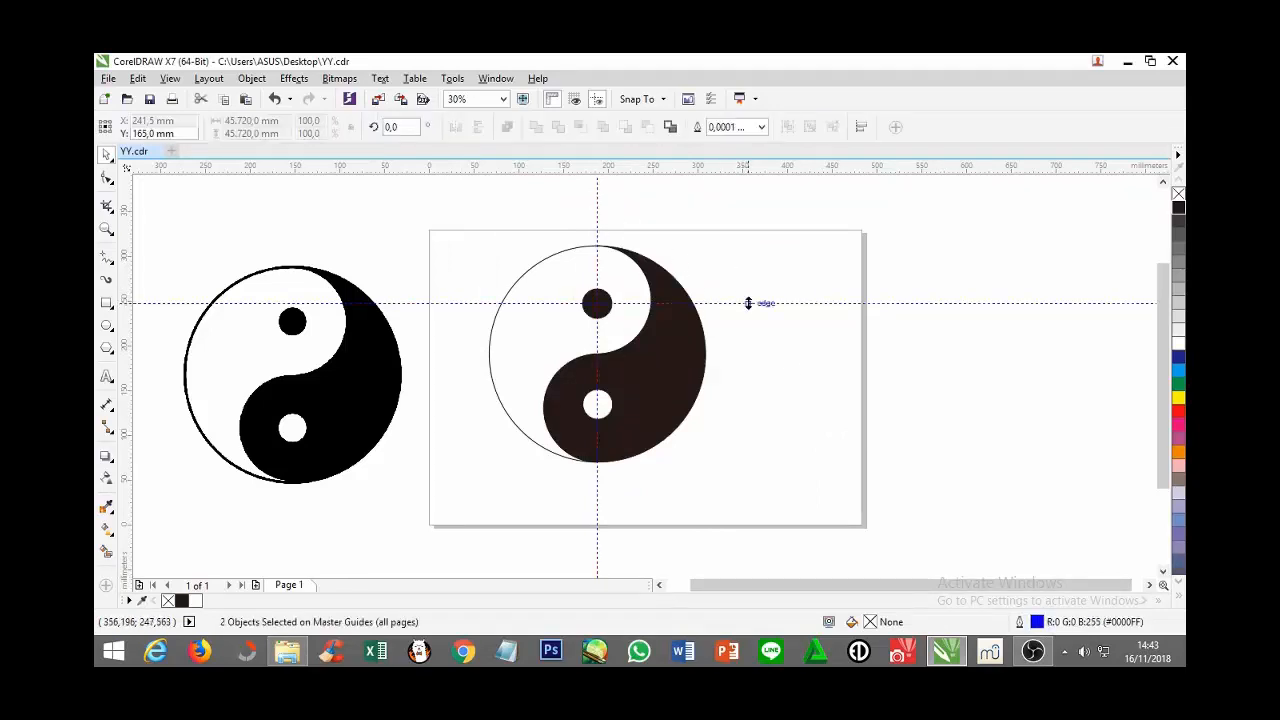
{"action": "key", "text": "Delete"}
{"action": "left_click", "coordinate": [376, 388]}
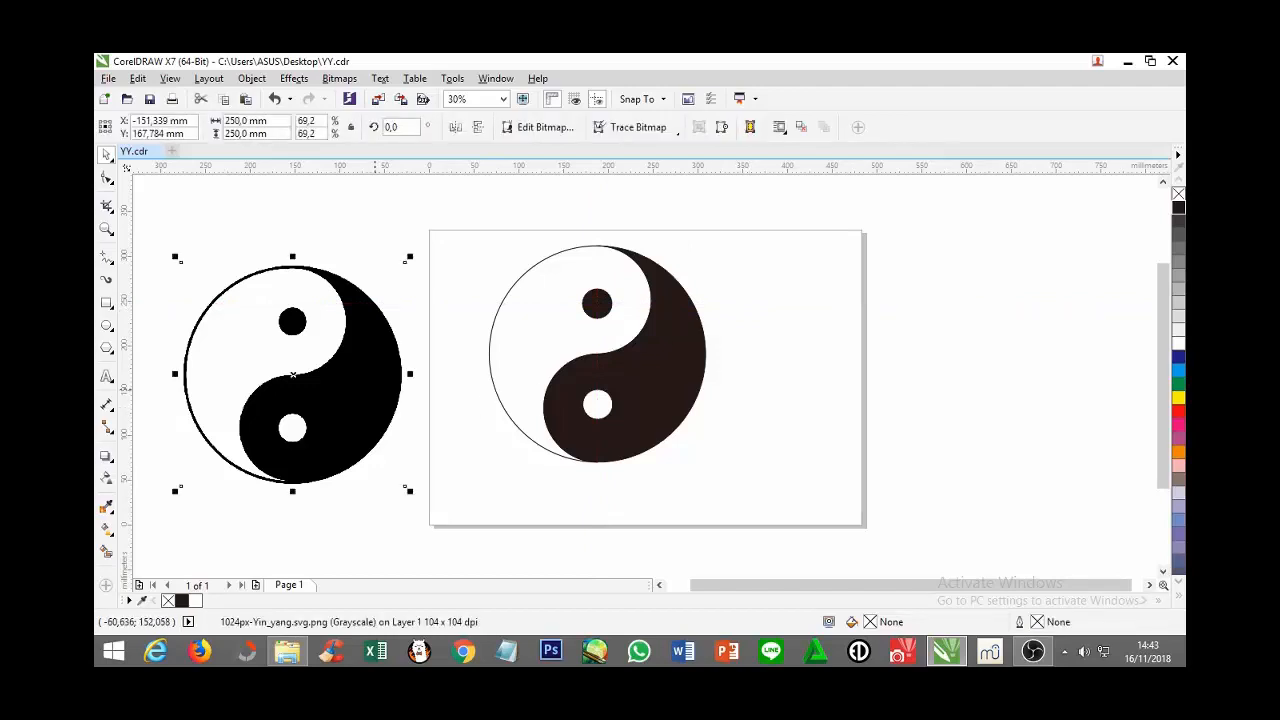
{"action": "key", "text": "Delete"}
Step: Group all parts of the yin-yang symbol and move the group to about the middle of the page
{"action": "left_click_drag", "start_coordinate": [462, 206], "coordinate": [726, 490]}
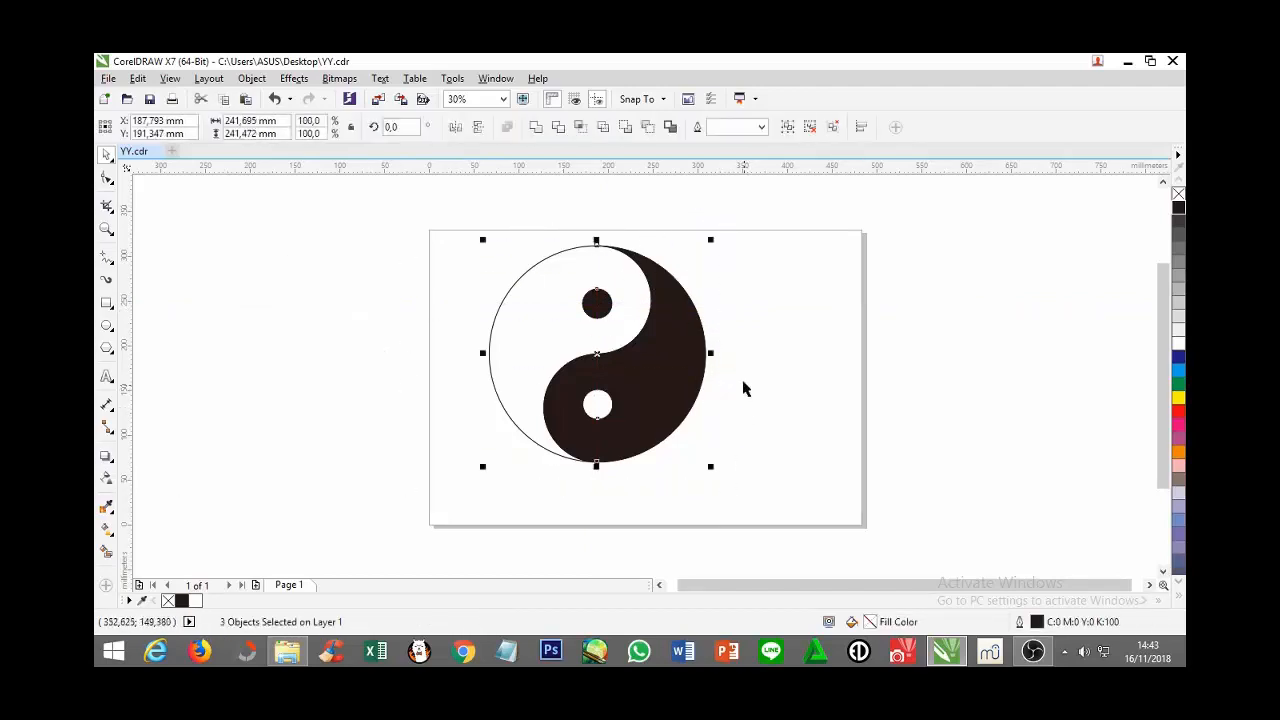
{"action": "left_click", "coordinate": [786, 131]}
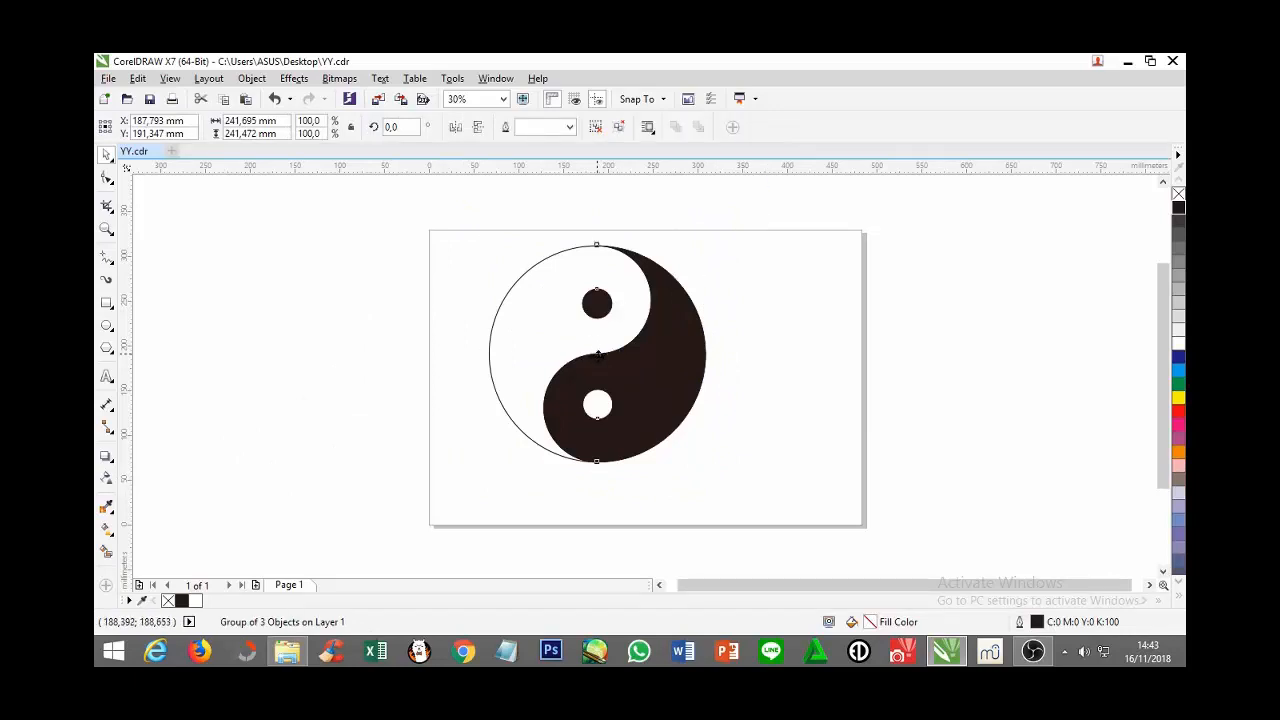
{"action": "left_click_drag", "start_coordinate": [597, 355], "coordinate": [653, 373]}
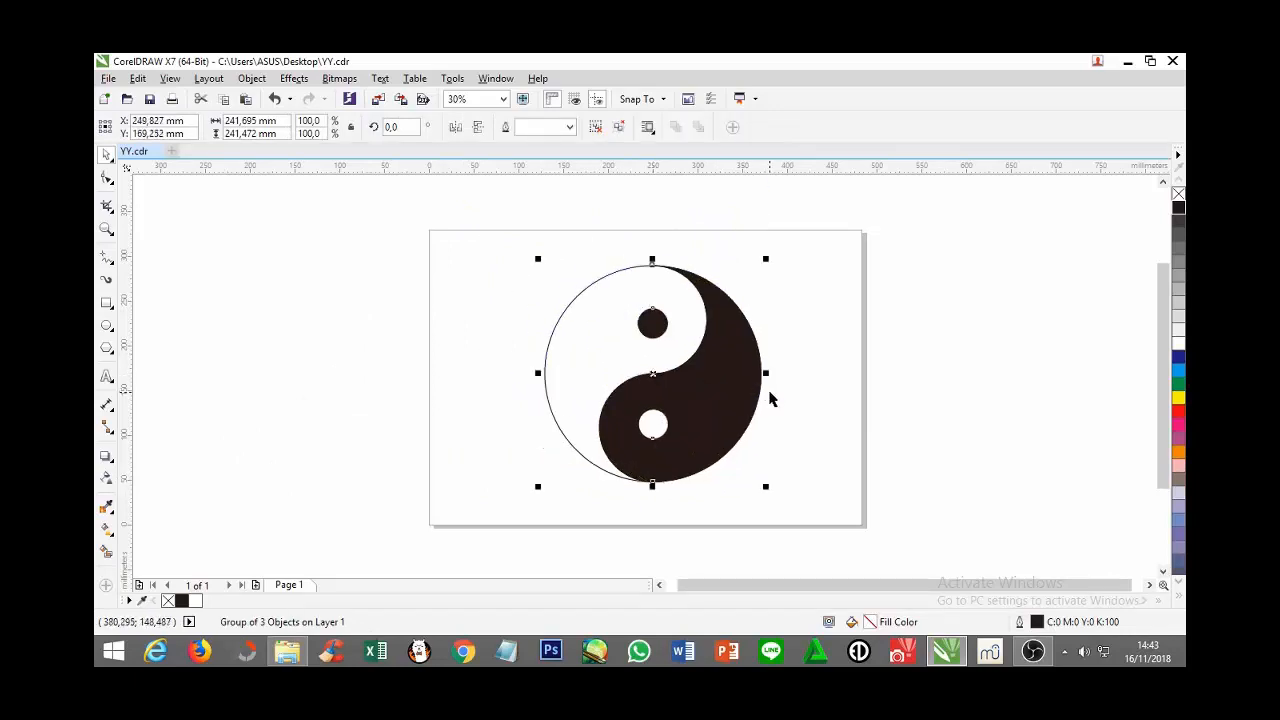
{"action": "left_click", "coordinate": [292, 277]}
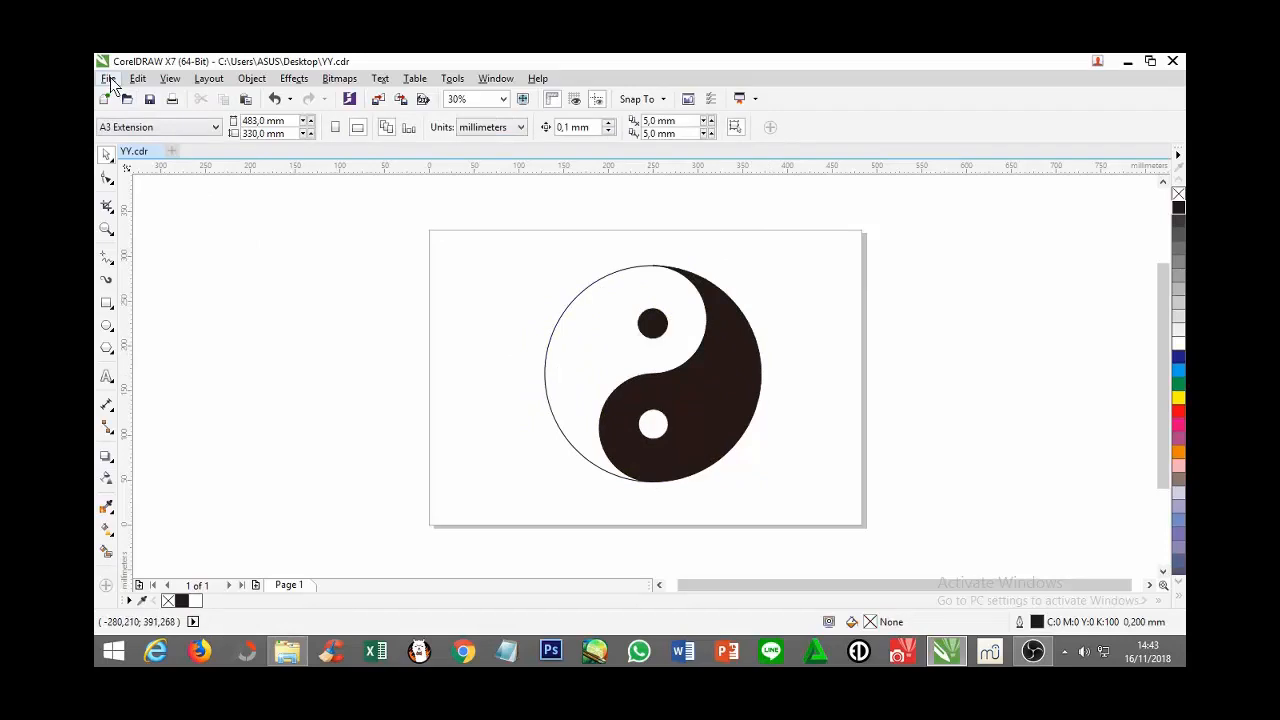
Step: Export the symbol to the LOGO folder as a PNG file named YINYANG 2, keeping the shown PNG export settings
{"action": "left_click", "coordinate": [109, 79]}
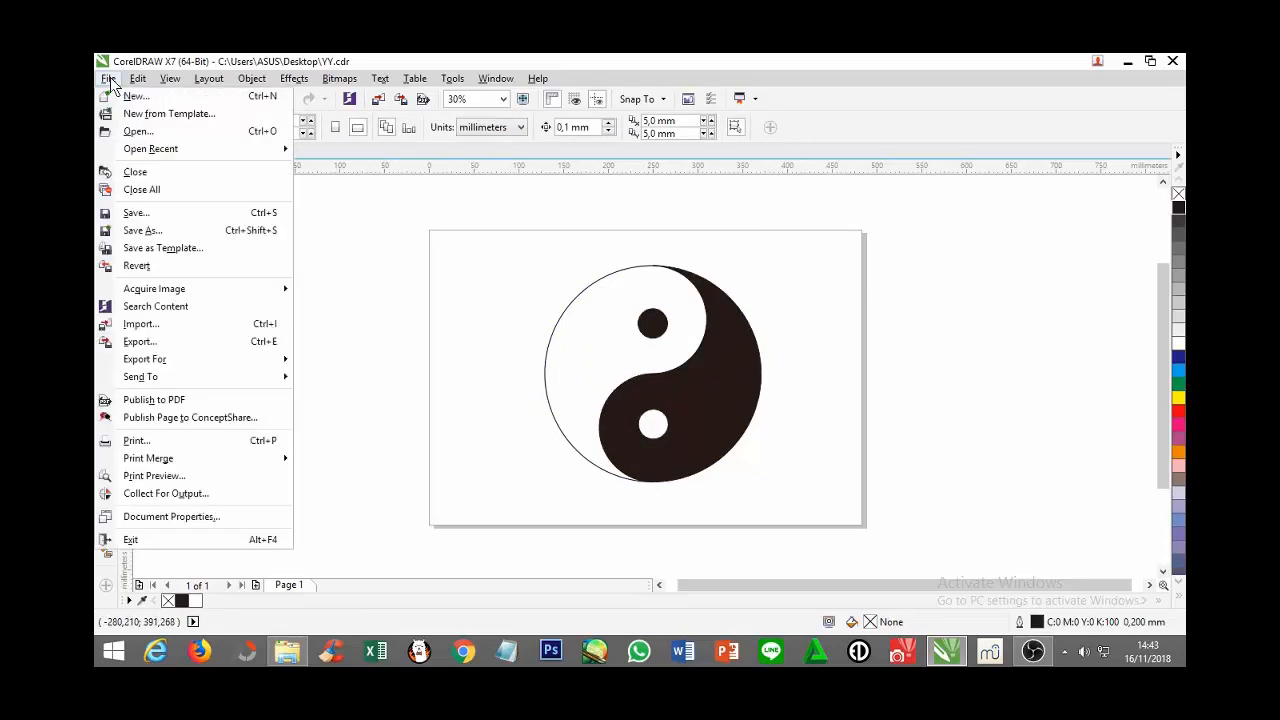
{"action": "left_click", "coordinate": [184, 343]}
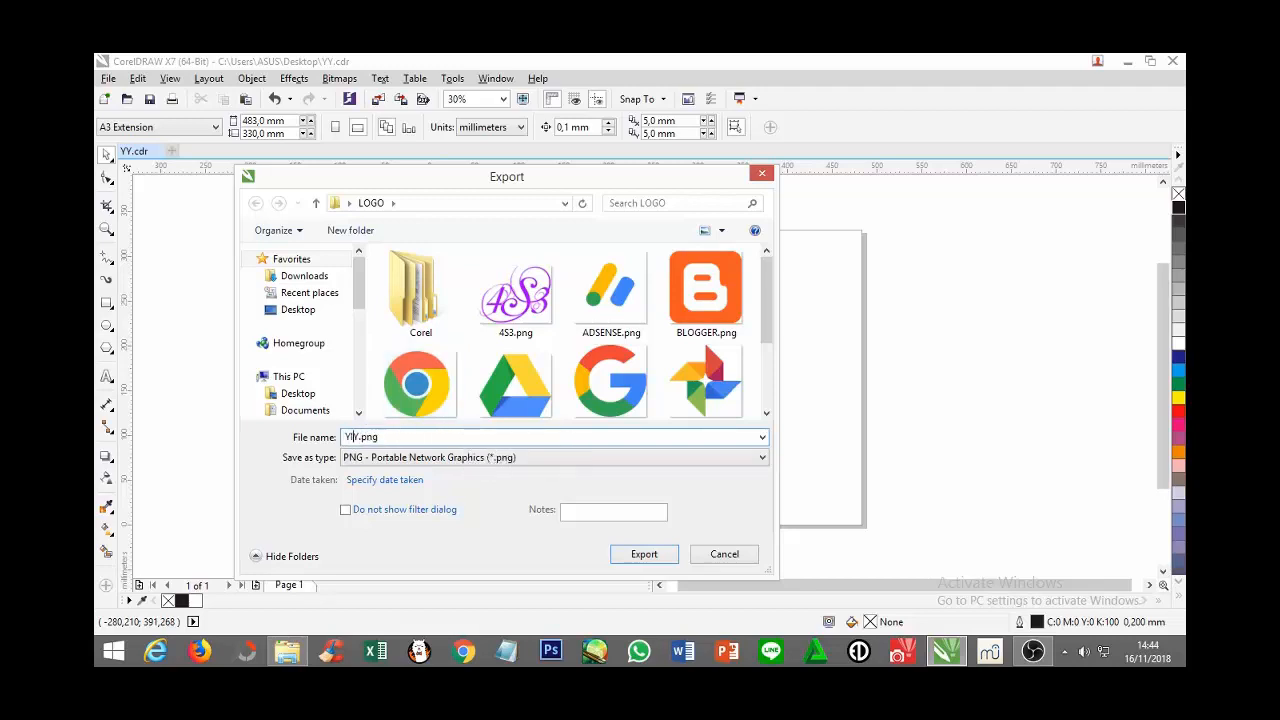
{"action": "type", "text": "NYANG 2"}
{"action": "left_click_drag", "start_coordinate": [355, 436], "coordinate": [388, 436]}
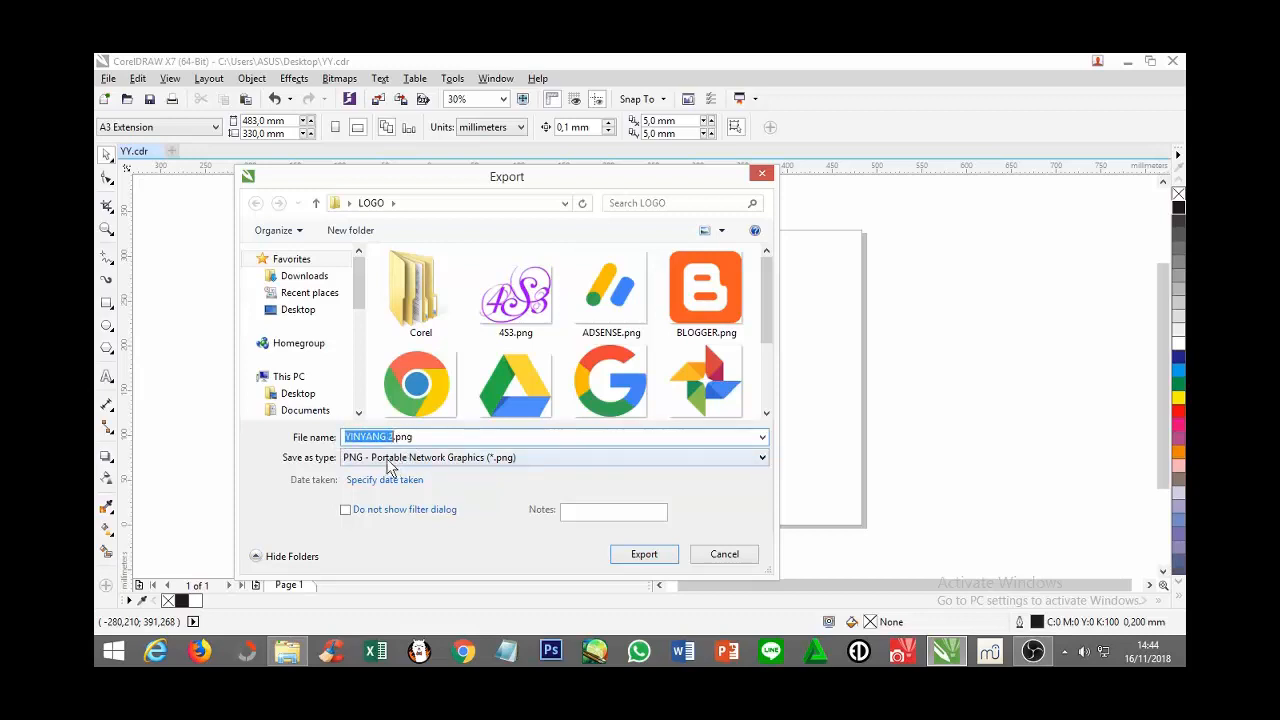
{"action": "left_click", "coordinate": [751, 460]}
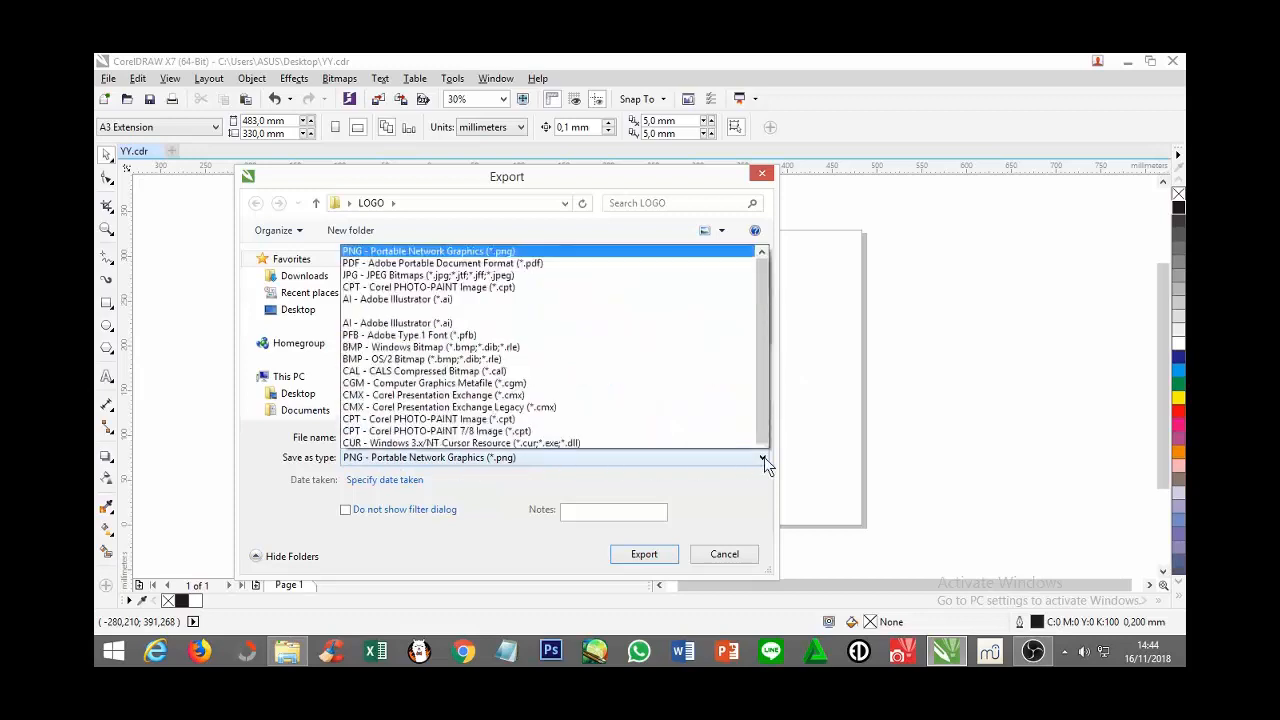
{"action": "left_click", "coordinate": [392, 97]}
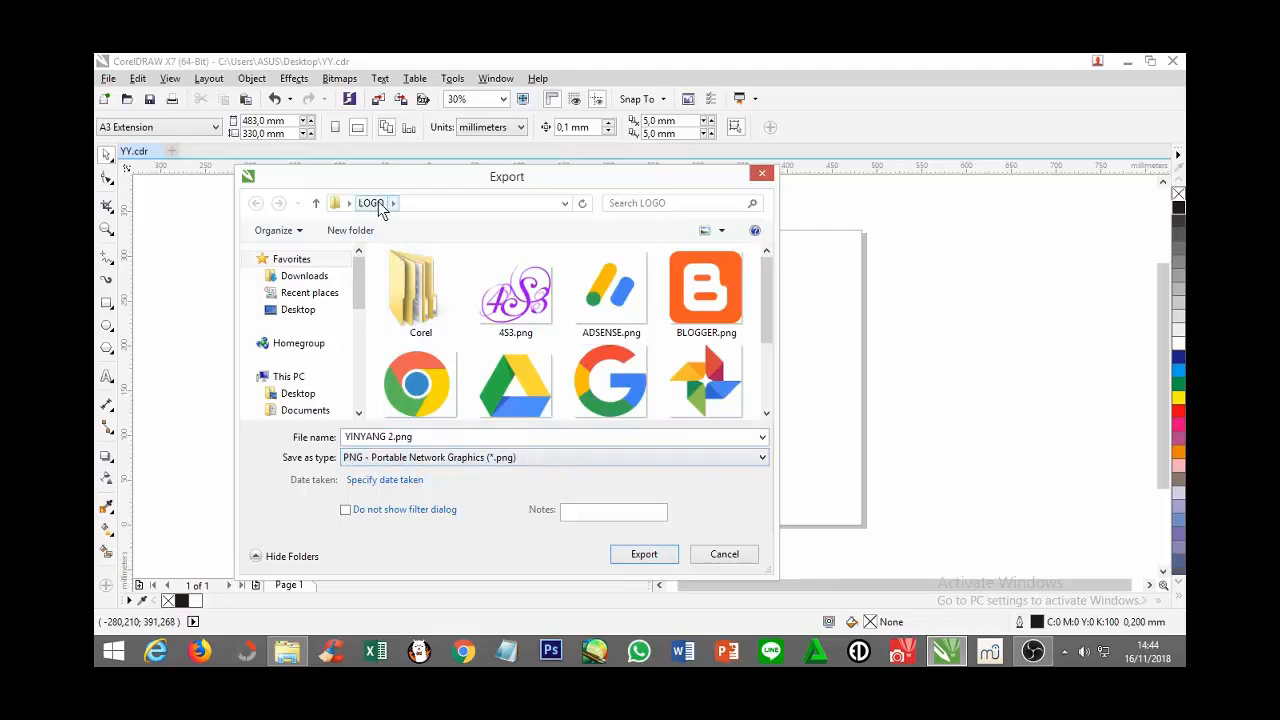
{"action": "left_click", "coordinate": [645, 556]}
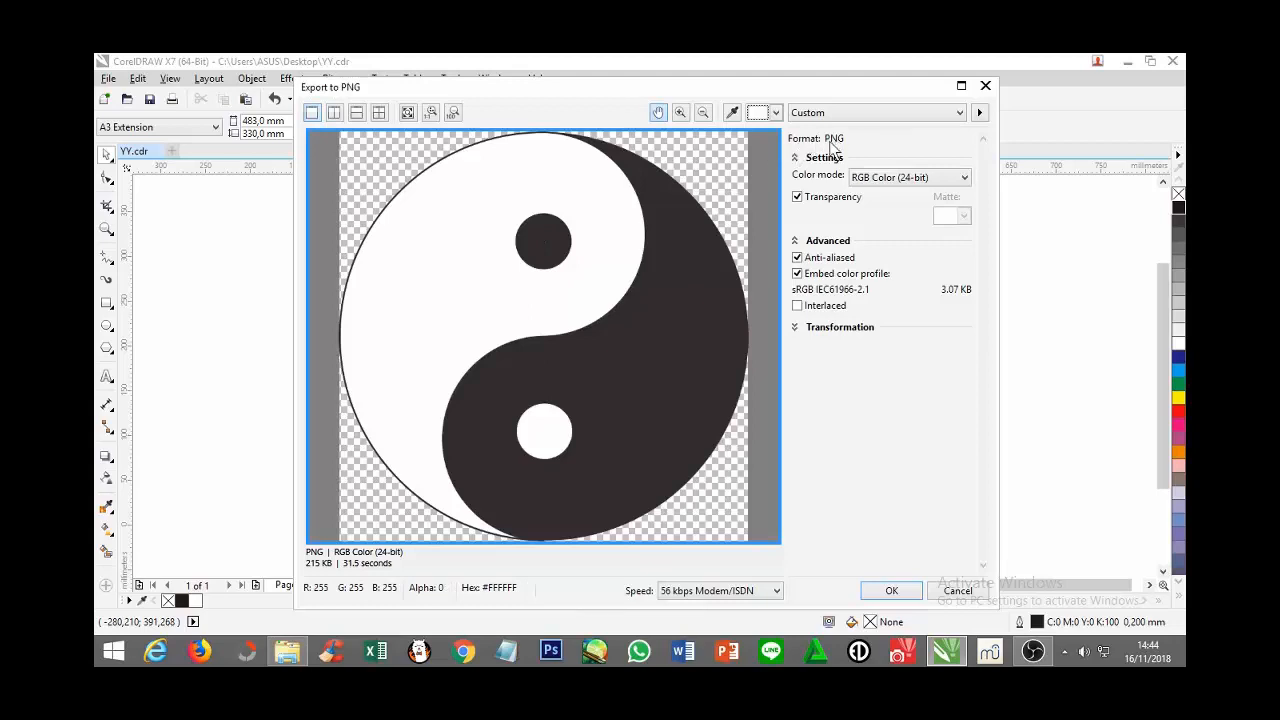
{"action": "left_click", "coordinate": [891, 590]}
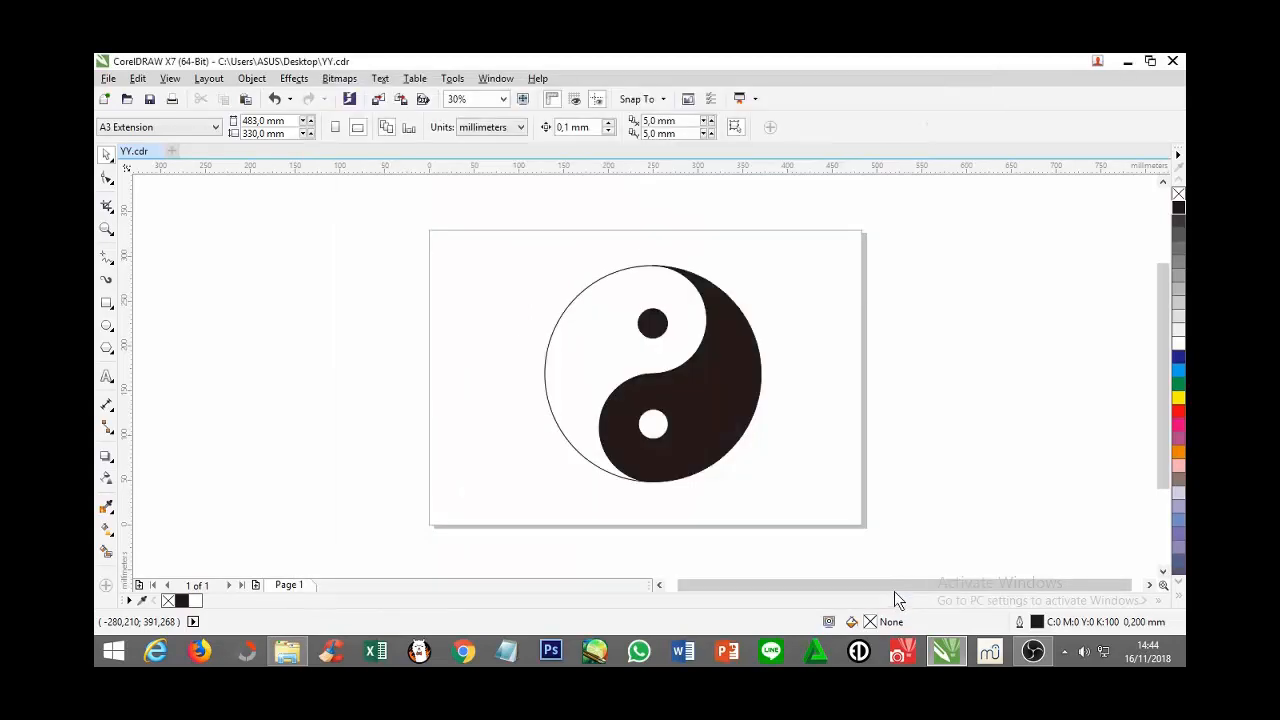
Step: Switch to File Explorer and open the exported YINYANG 2.png from the LOGO folder on the Desktop
{"action": "left_click", "coordinate": [287, 652]}
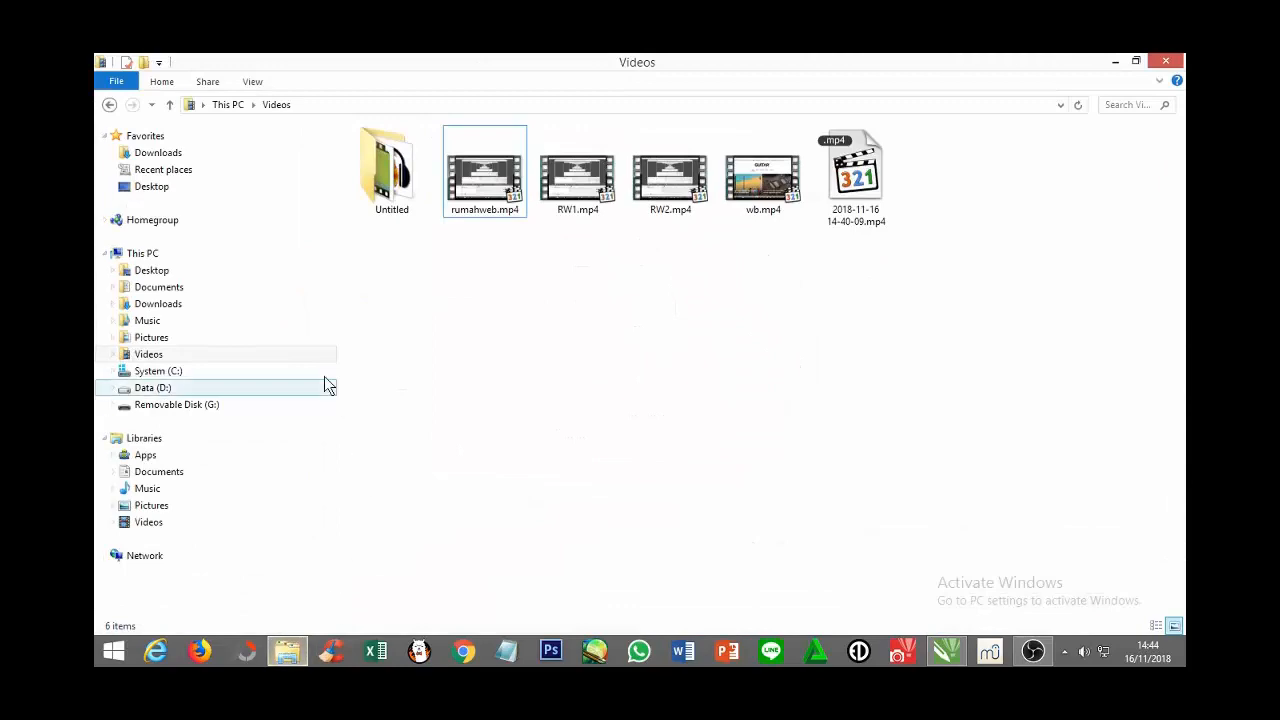
{"action": "left_click", "coordinate": [150, 187]}
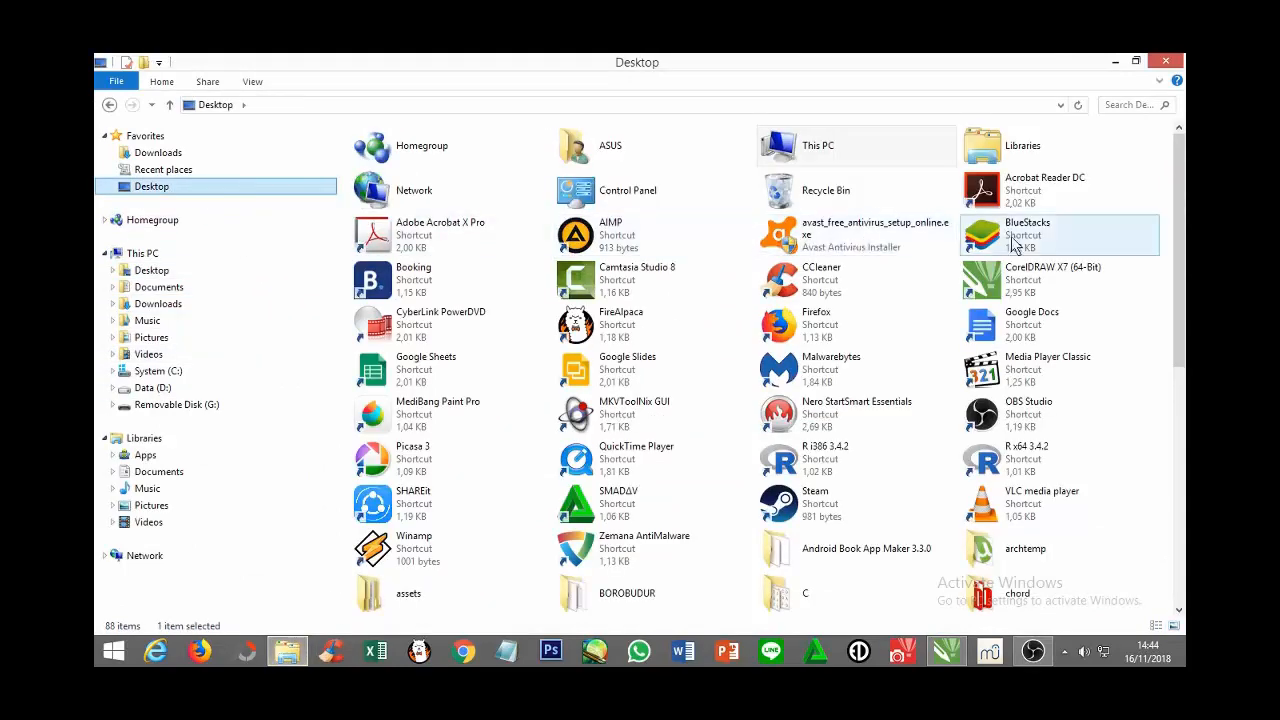
{"action": "left_click_drag", "start_coordinate": [1175, 192], "coordinate": [1154, 331]}
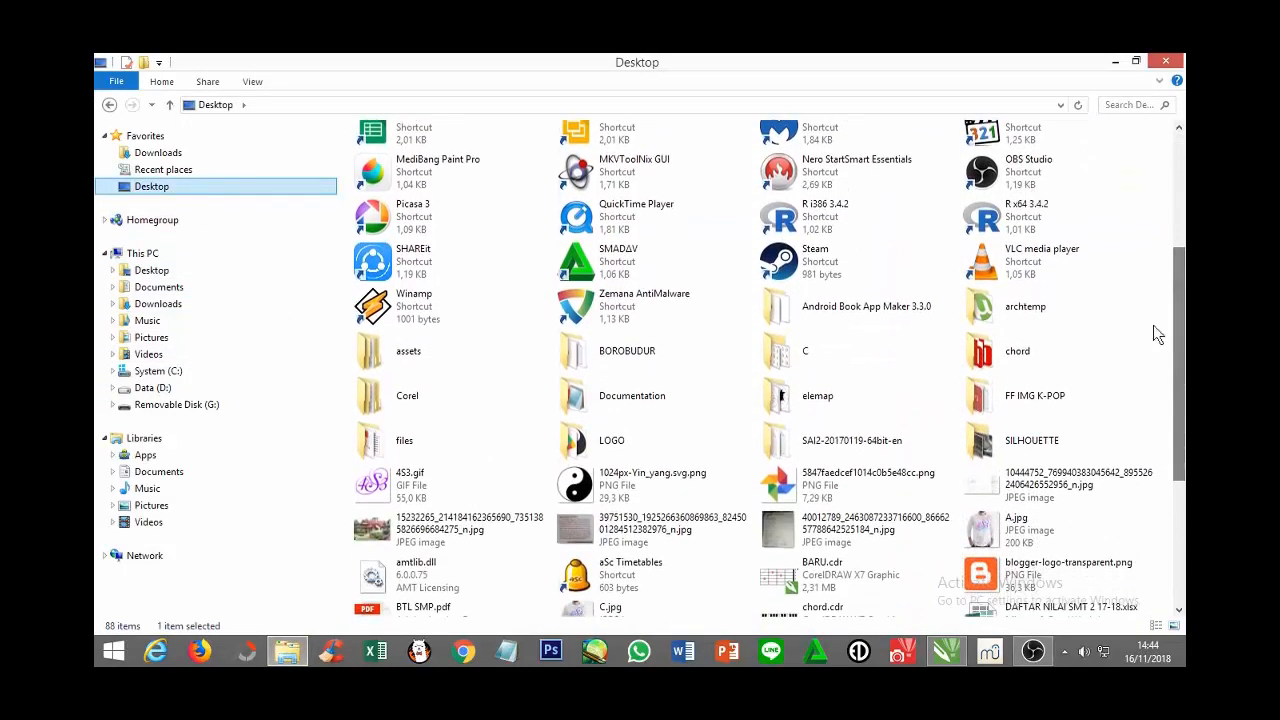
{"action": "double_click", "coordinate": [632, 442]}
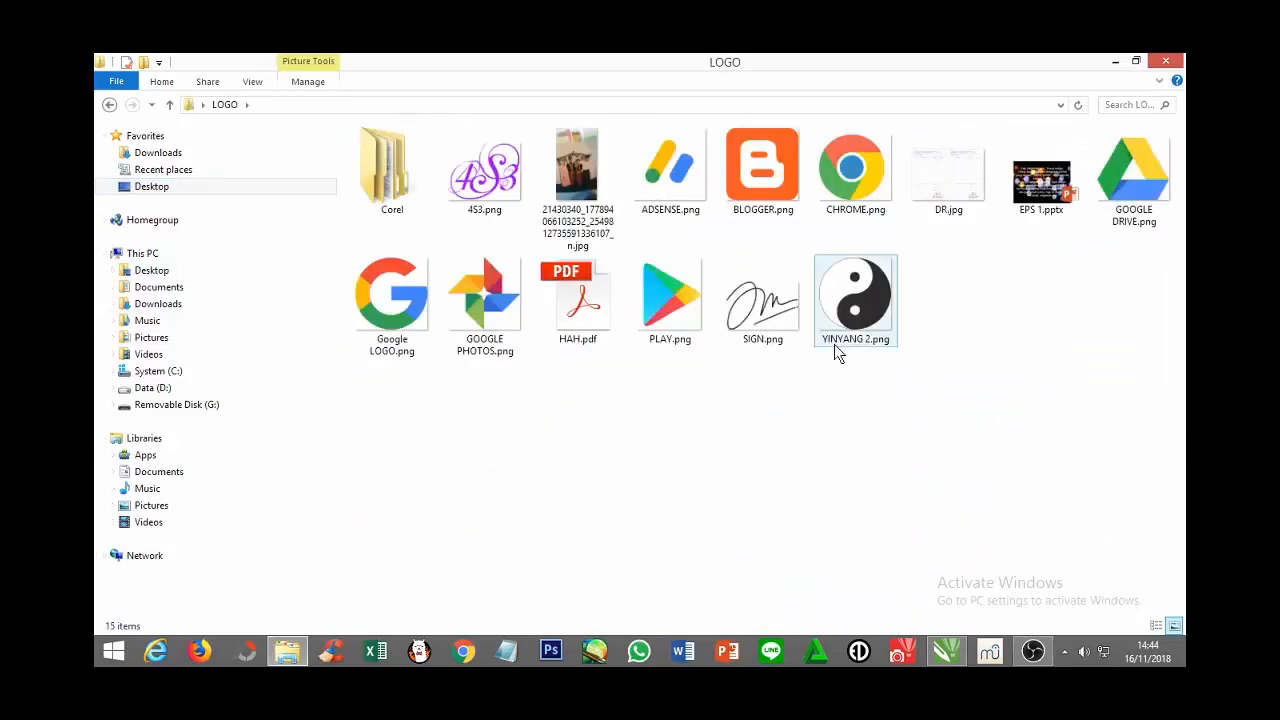
{"action": "left_click", "coordinate": [855, 288]}
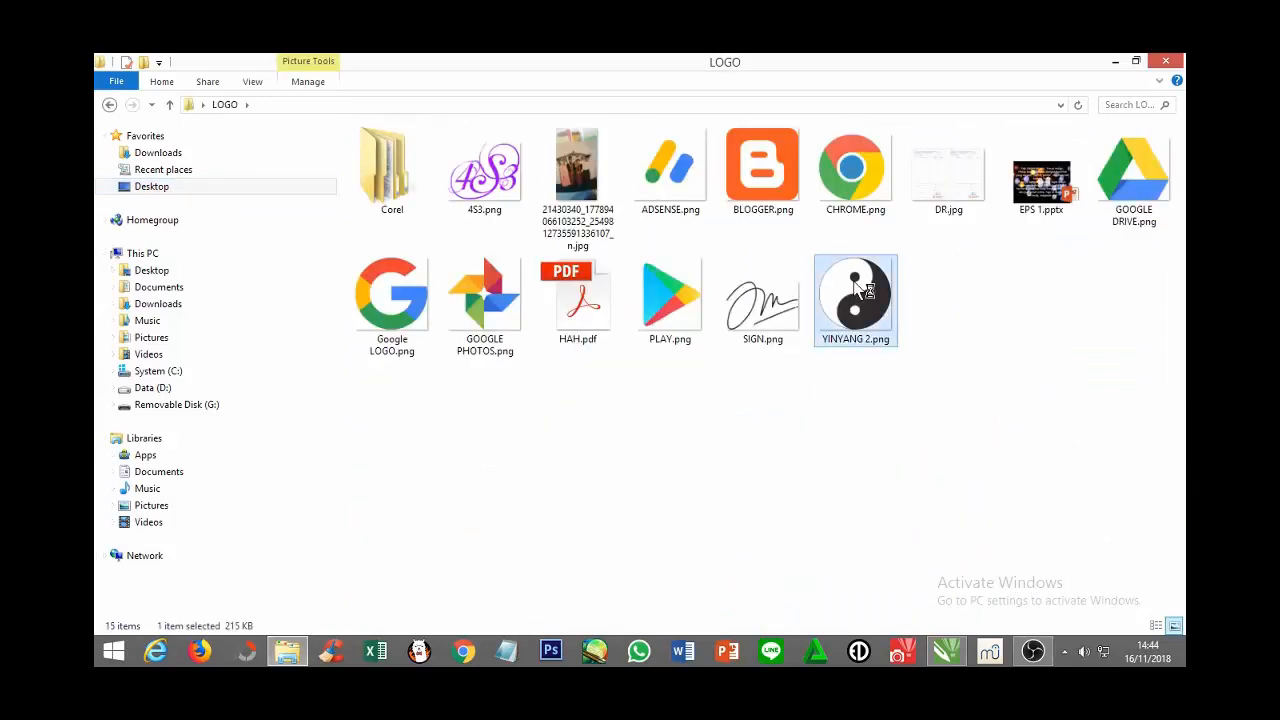